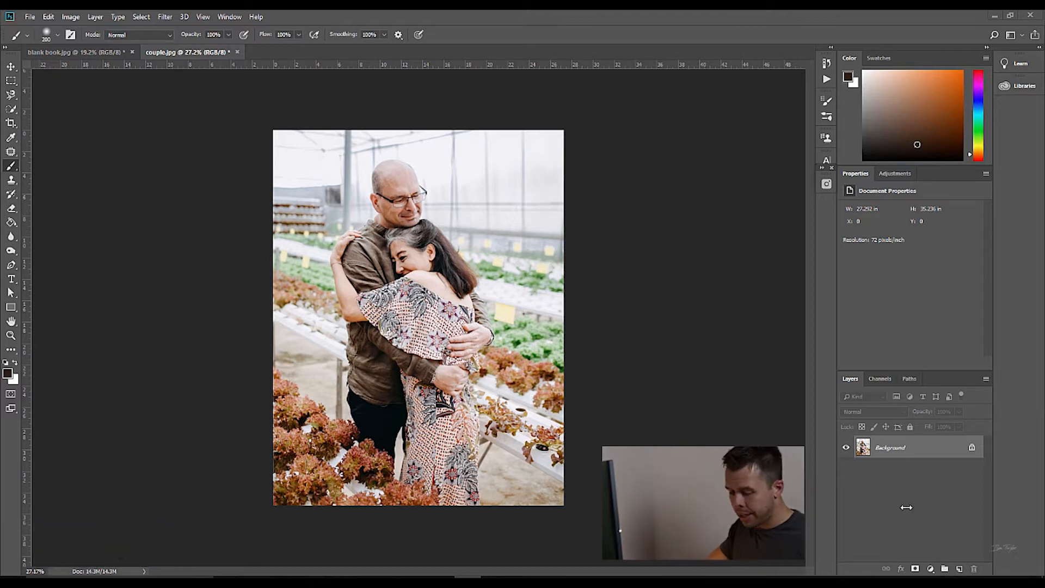
Duplicate the background photo layer and add a Hue/Saturation adjustment above it with Saturation at -100
{"action": "key", "text": "ctrl+j"}
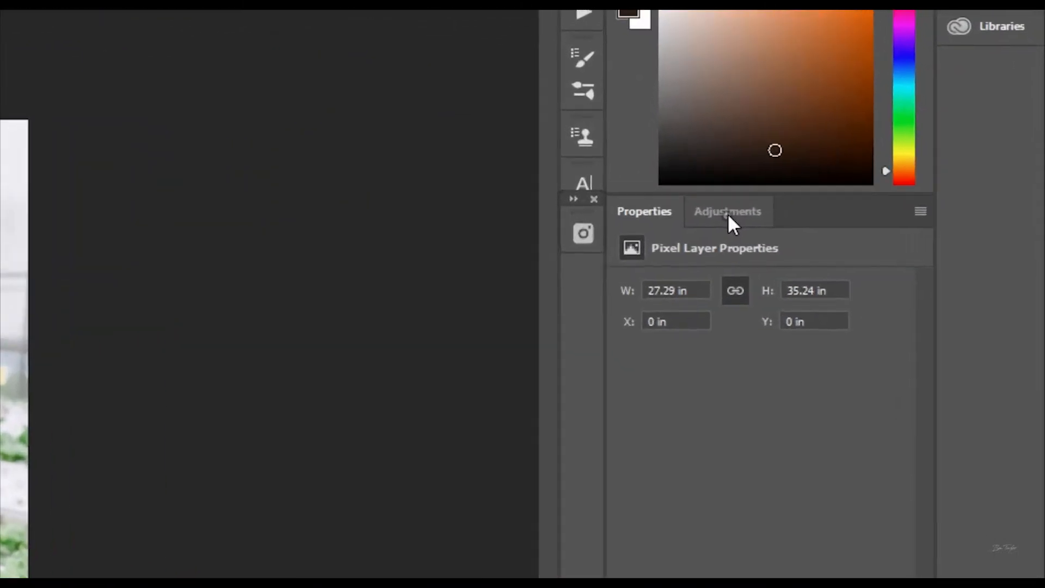
{"action": "left_click", "coordinate": [895, 174]}
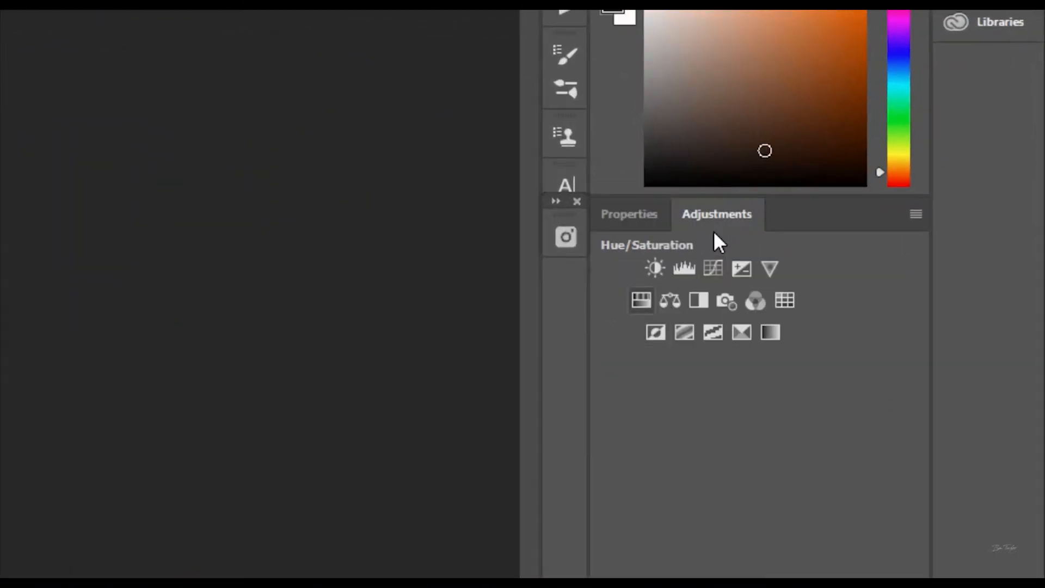
{"action": "left_click", "coordinate": [641, 300]}
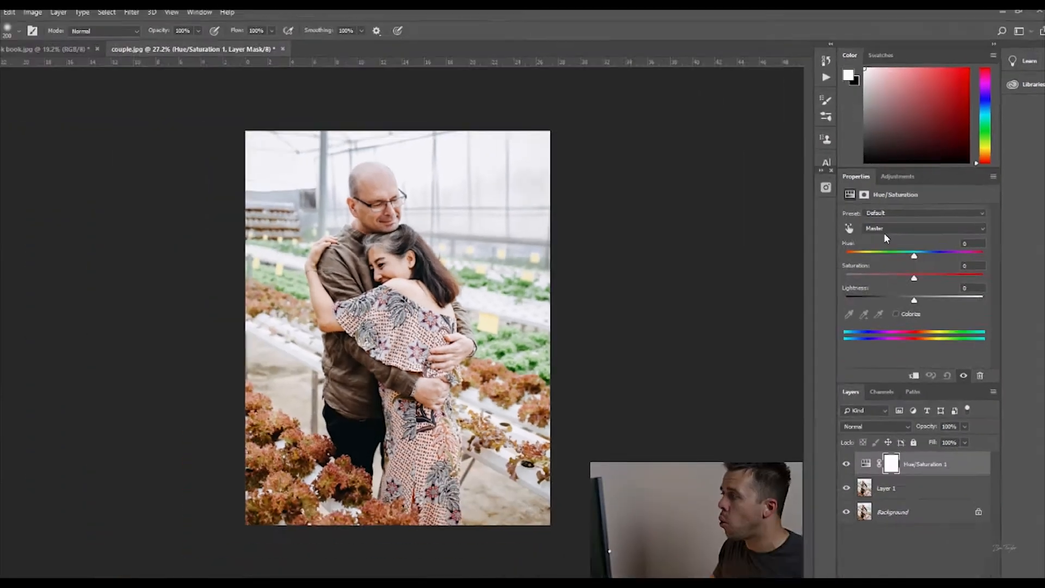
{"action": "left_click_drag", "start_coordinate": [835, 350], "coordinate": [703, 359]}
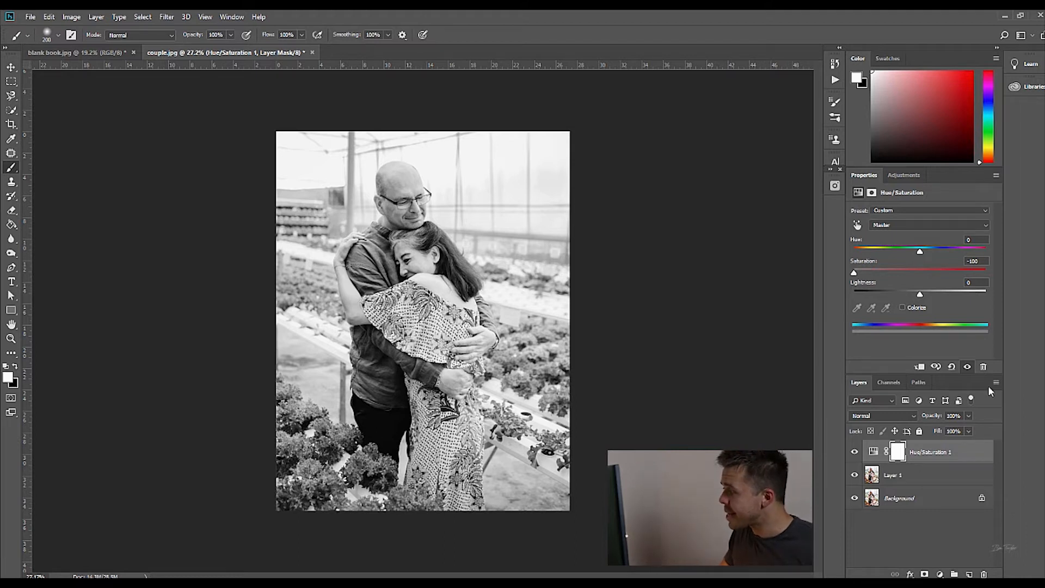
Set the duplicated photo layer, Layer 1, to the Color Dodge blend mode and invert its colors
{"action": "left_click", "coordinate": [928, 477]}
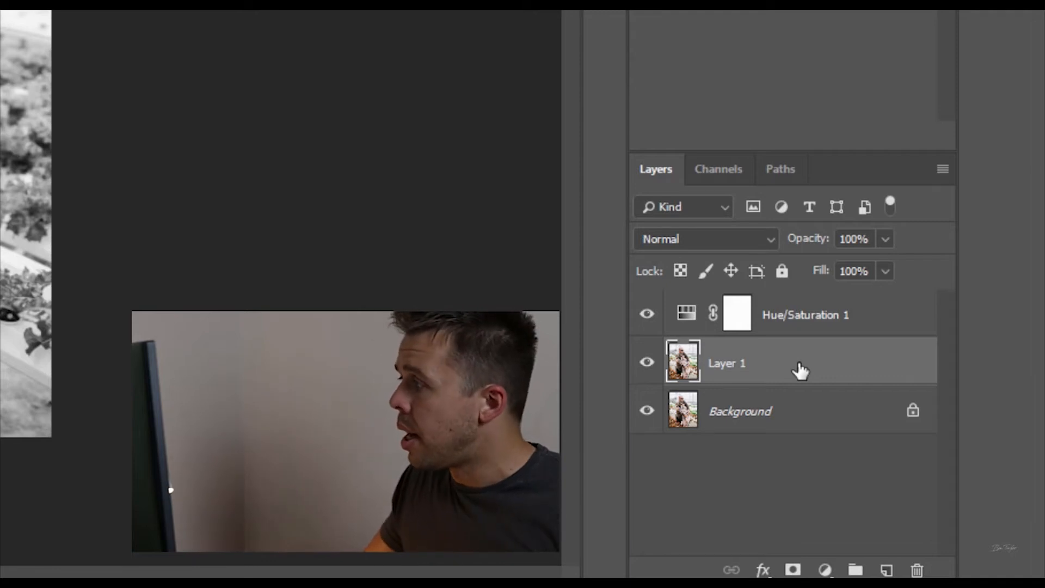
{"action": "left_click", "coordinate": [769, 246]}
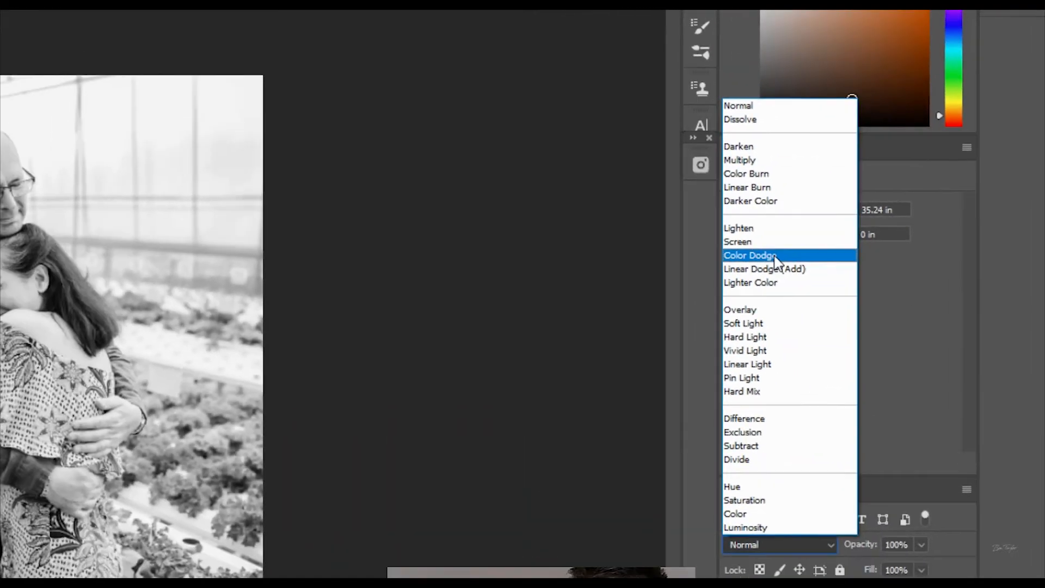
{"action": "left_click", "coordinate": [708, 227]}
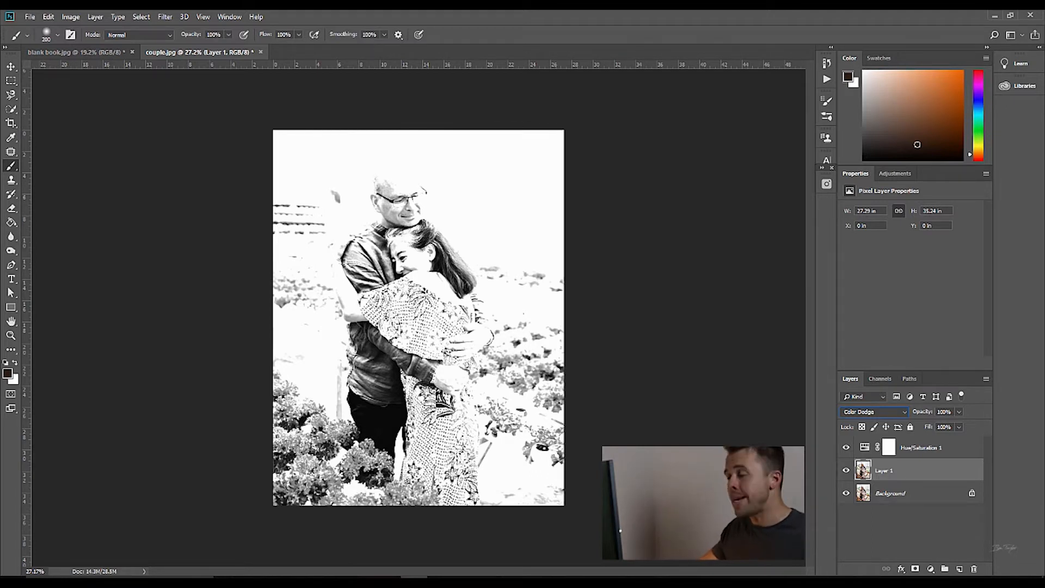
{"action": "key", "text": "ctrl+i"}
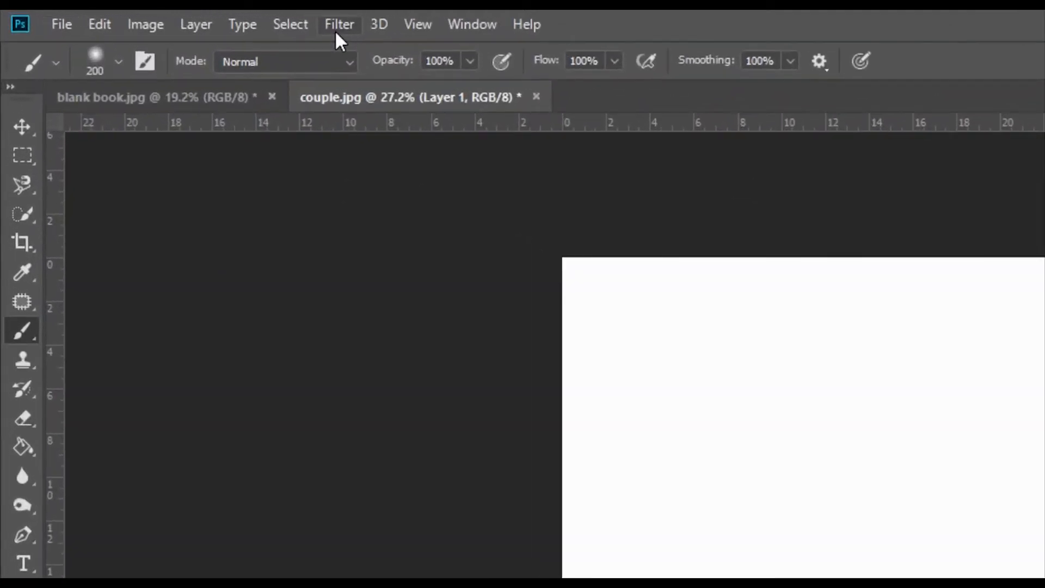
Apply a Gaussian Blur with a radius of 4.5 pixels to the inverted Layer 1
{"action": "left_click", "coordinate": [338, 25]}
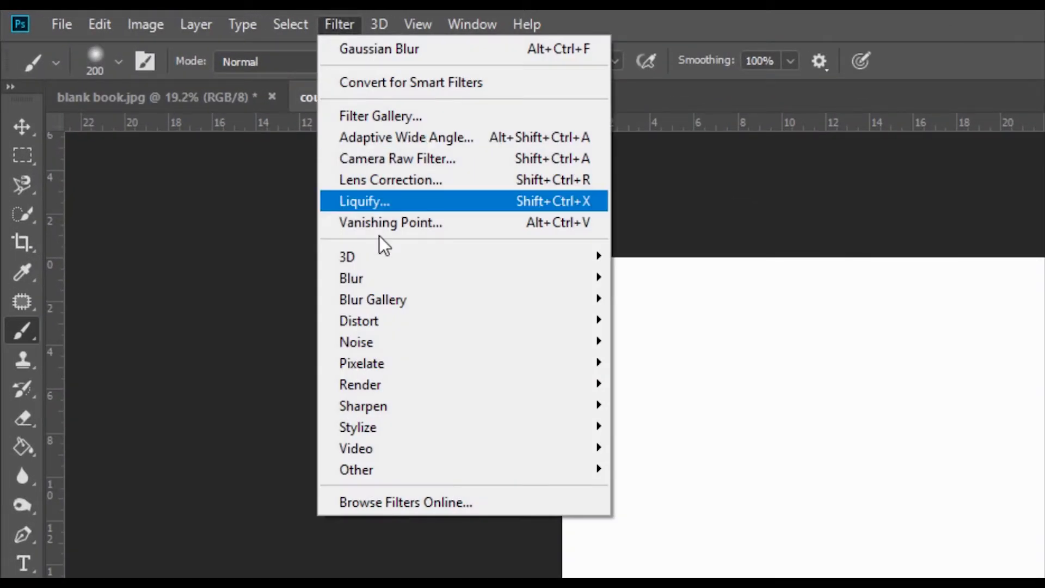
{"action": "mouse_move", "coordinate": [406, 275]}
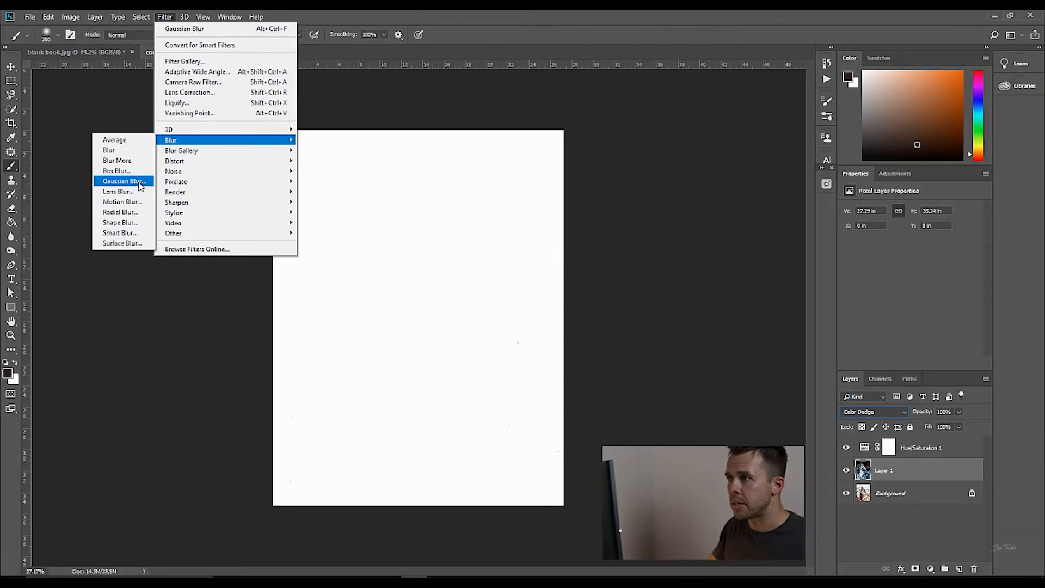
{"action": "left_click", "coordinate": [143, 183]}
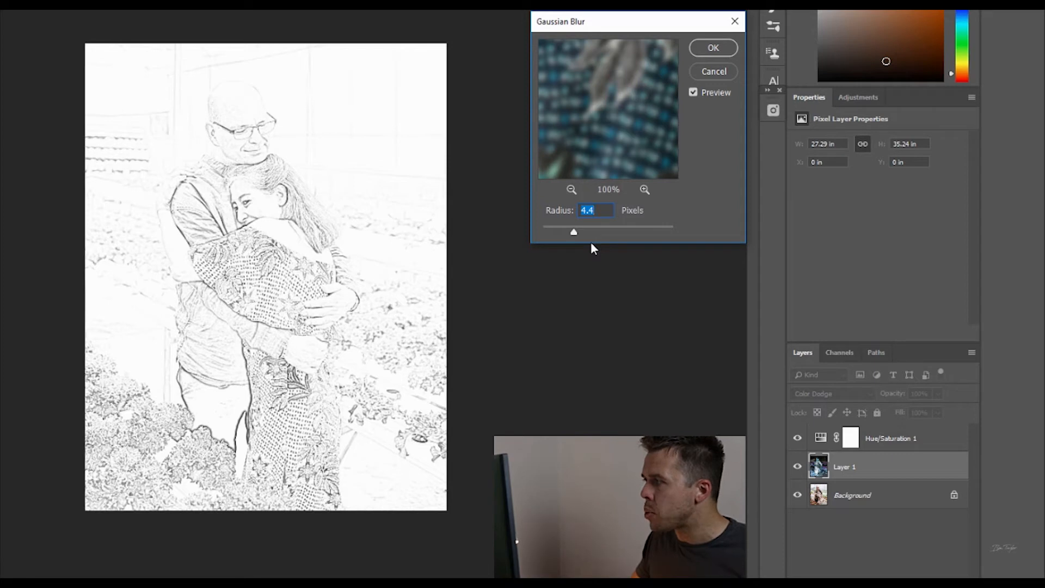
{"action": "left_click_drag", "start_coordinate": [573, 232], "coordinate": [609, 231]}
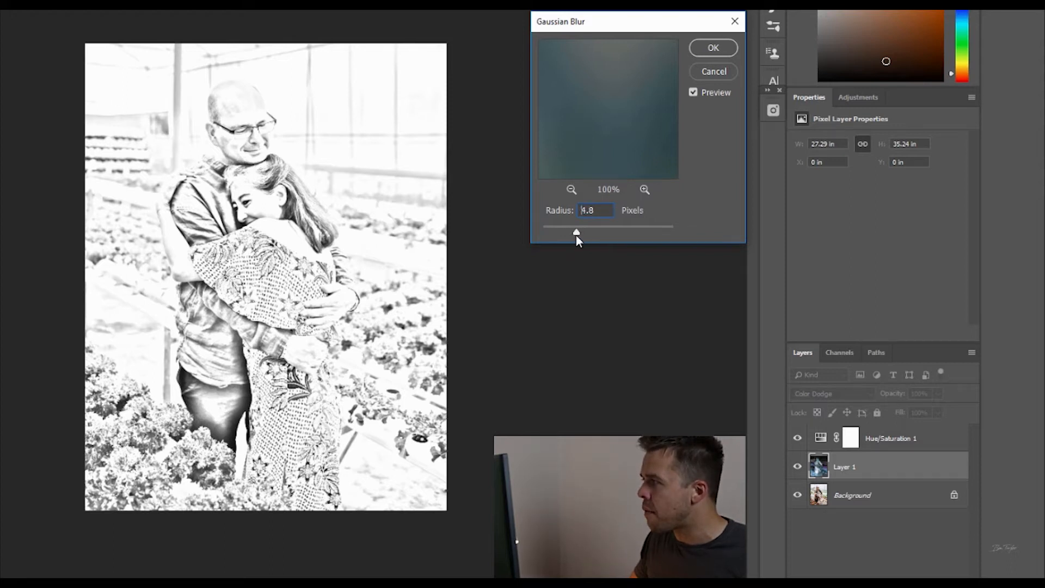
{"action": "left_click_drag", "start_coordinate": [573, 235], "coordinate": [575, 234]}
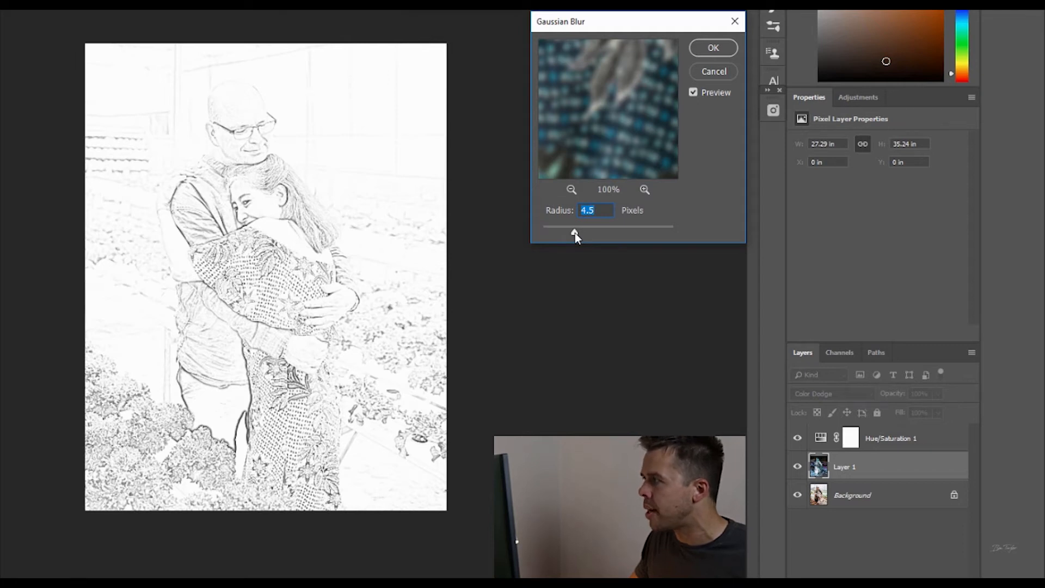
{"action": "left_click", "coordinate": [708, 50]}
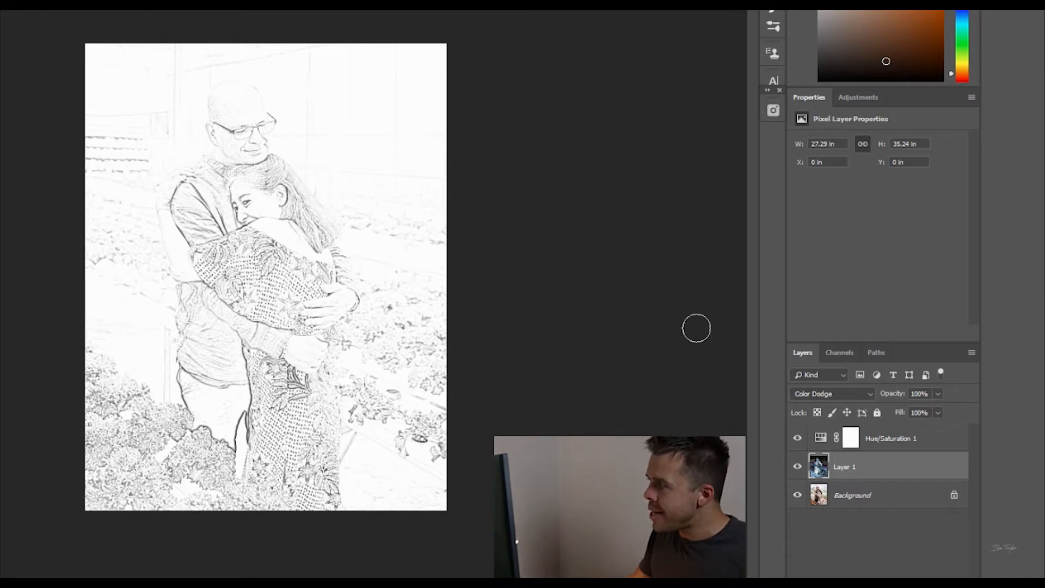
Add a Levels adjustment above Layer 1 and raise the black input level to 66
{"action": "left_click", "coordinate": [854, 98]}
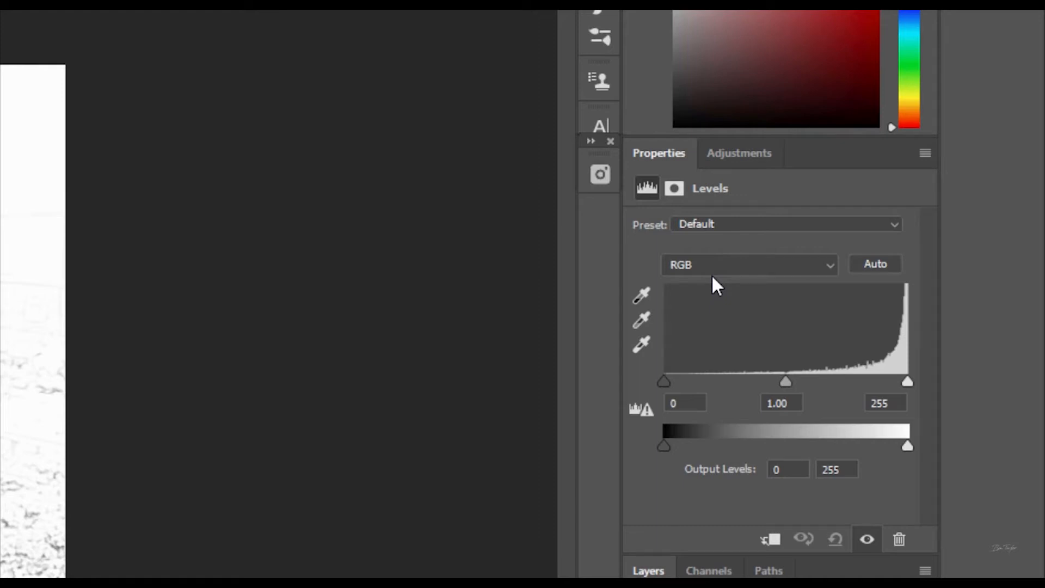
{"action": "left_click_drag", "start_coordinate": [664, 381], "coordinate": [712, 381]}
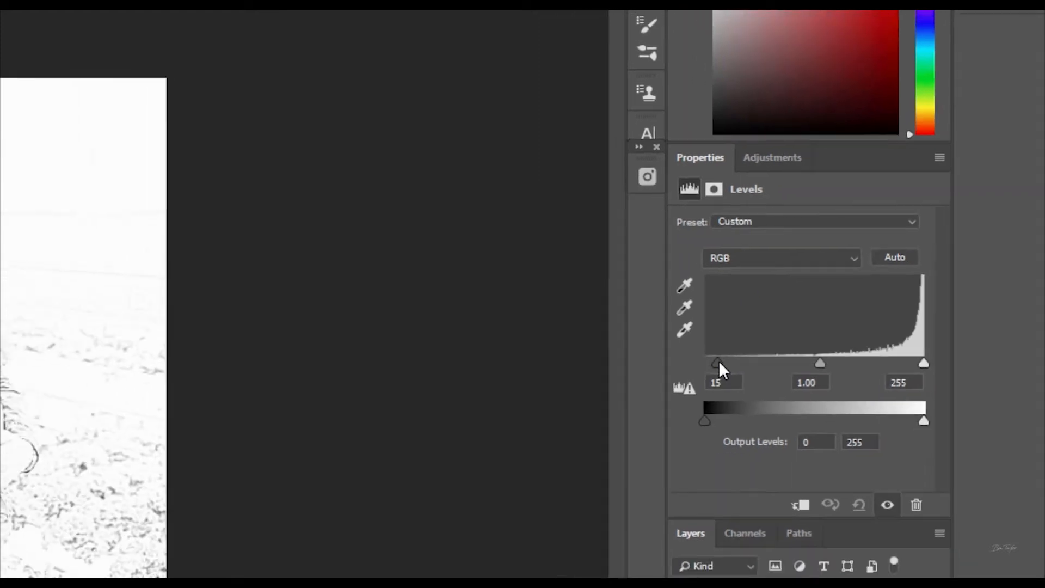
{"action": "left_click_drag", "start_coordinate": [896, 292], "coordinate": [900, 288]}
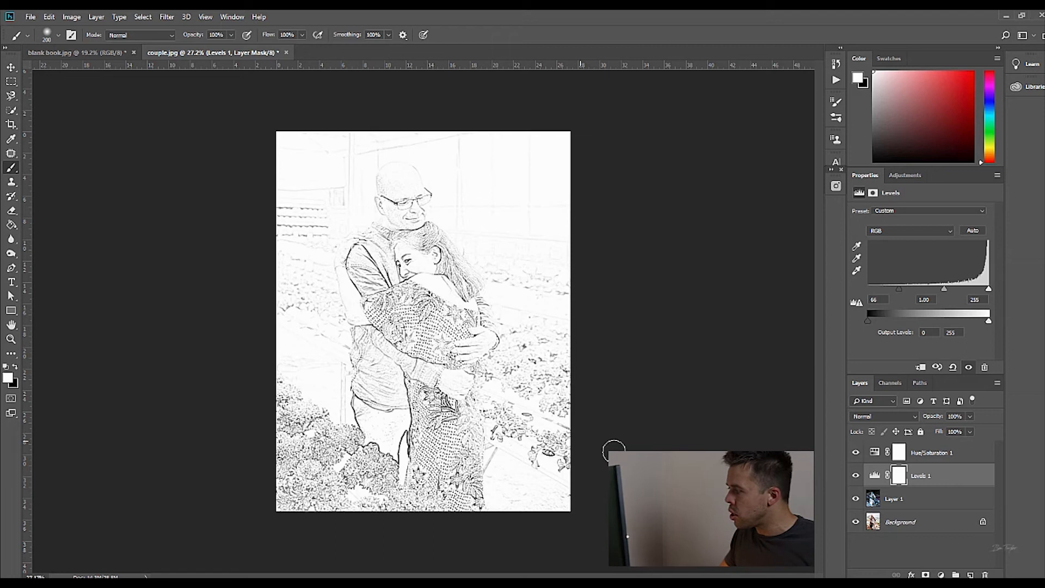
Paint black on the Levels mask with a smaller brush over the heavy dark outlines around the man's trousers
{"action": "left_click", "coordinate": [899, 475]}
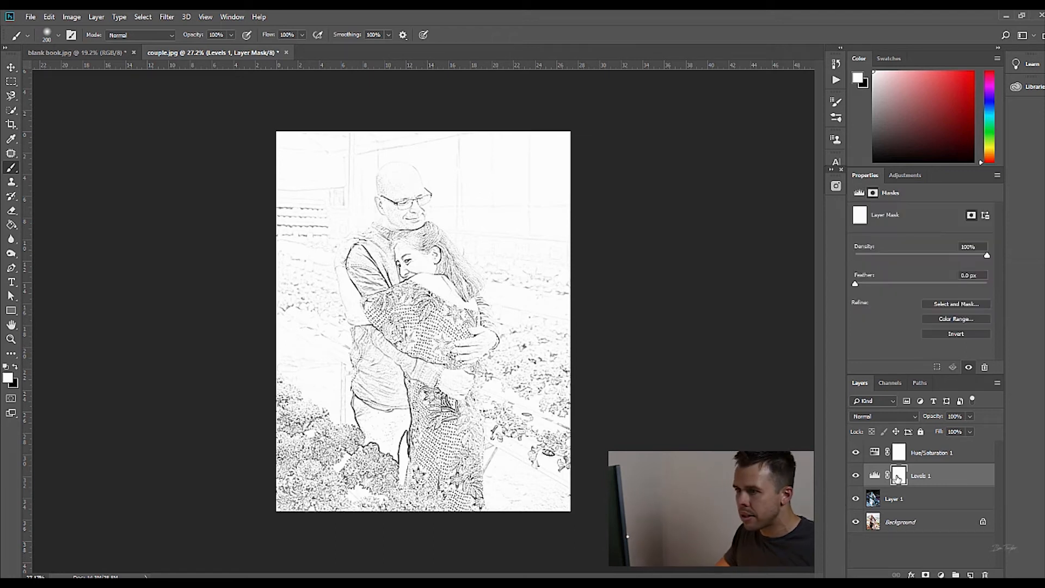
{"action": "left_click", "coordinate": [15, 369]}
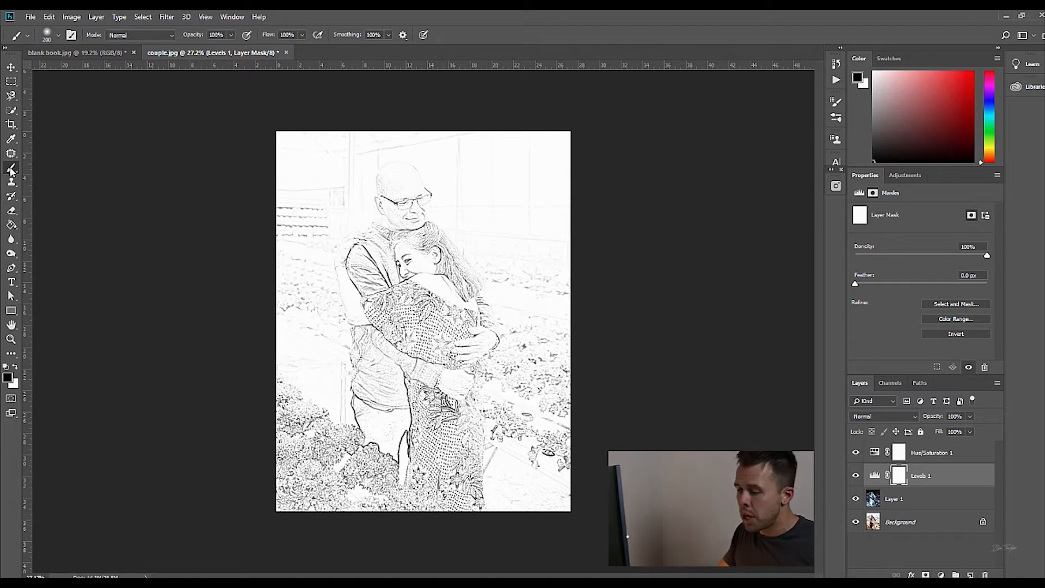
{"action": "key", "text": "bracketleft"}
{"action": "key", "text": "bracketleft"}
{"action": "key", "text": "bracketleft"}
{"action": "key", "text": "bracketleft"}
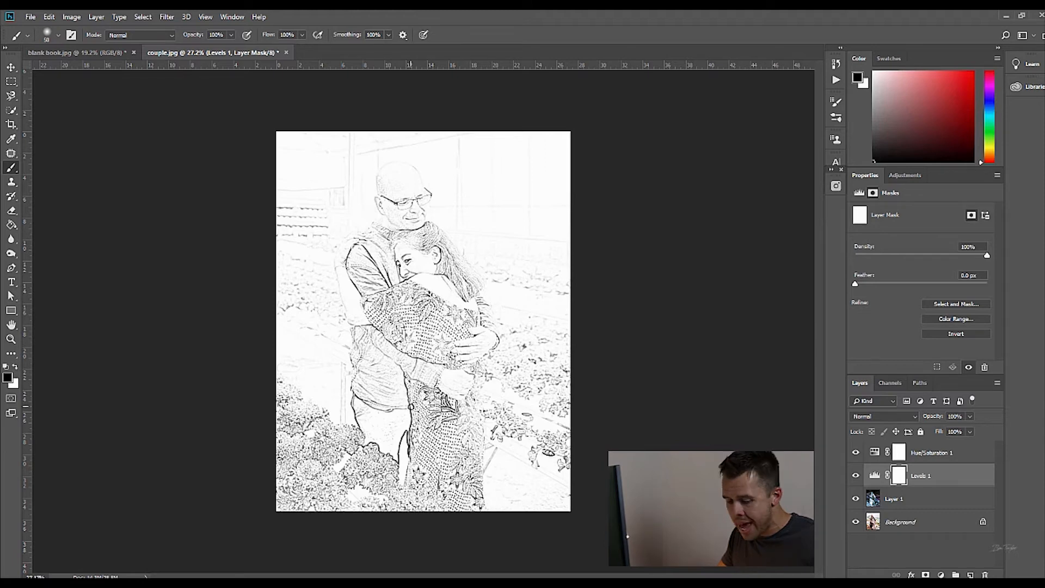
{"action": "left_click_drag", "start_coordinate": [415, 414], "coordinate": [462, 410]}
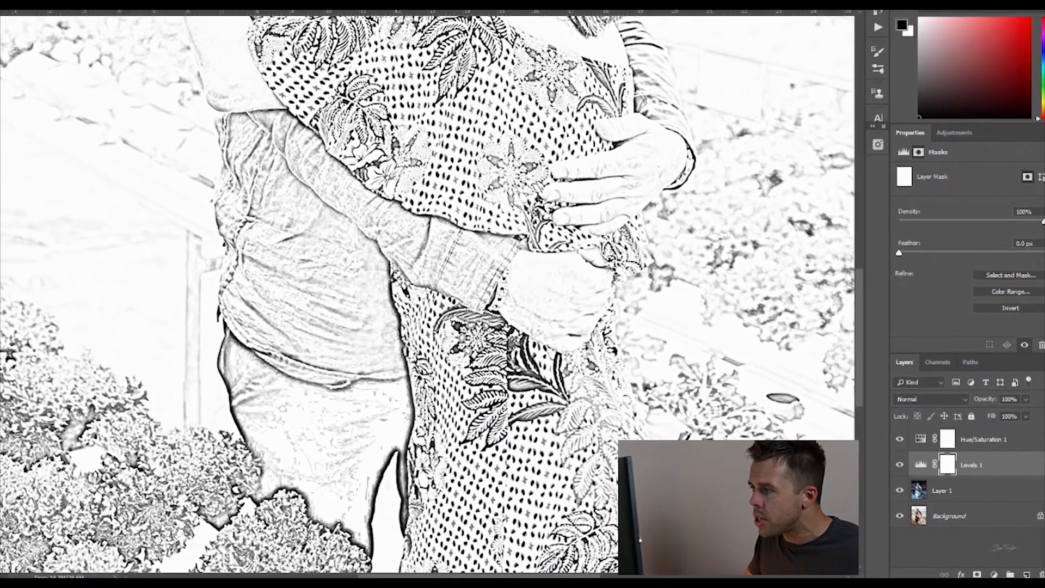
{"action": "mouse_move", "coordinate": [405, 452]}
{"action": "left_mouse_down"}
{"action": "mouse_move", "coordinate": [410, 511]}
{"action": "mouse_move", "coordinate": [402, 540]}
{"action": "mouse_move", "coordinate": [390, 479]}
{"action": "mouse_move", "coordinate": [363, 497]}
{"action": "mouse_move", "coordinate": [372, 521]}
{"action": "mouse_move", "coordinate": [378, 501]}
{"action": "mouse_move", "coordinate": [378, 561]}
{"action": "left_mouse_up"}
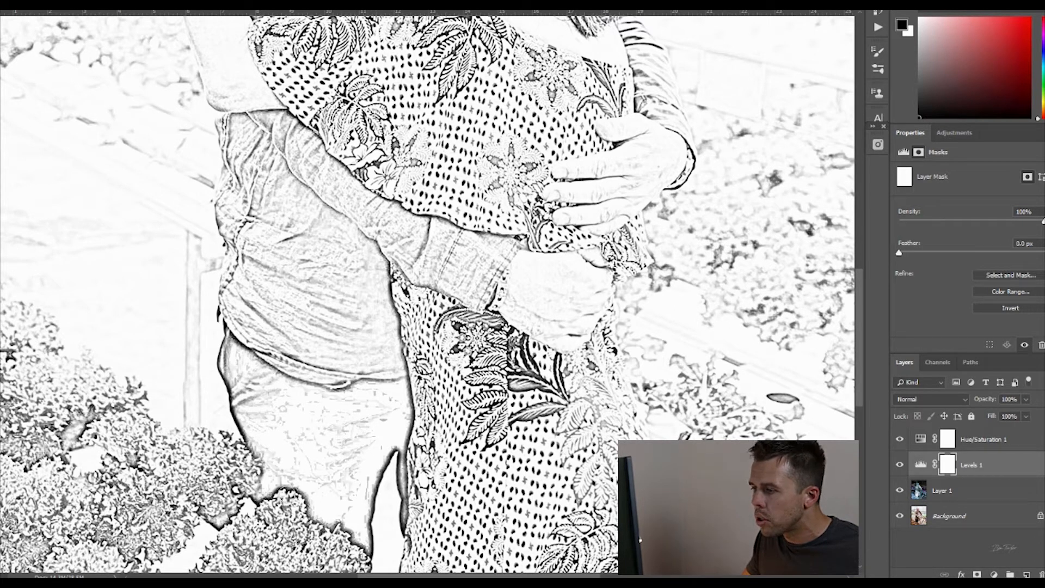
{"action": "left_click_drag", "start_coordinate": [253, 501], "coordinate": [229, 405]}
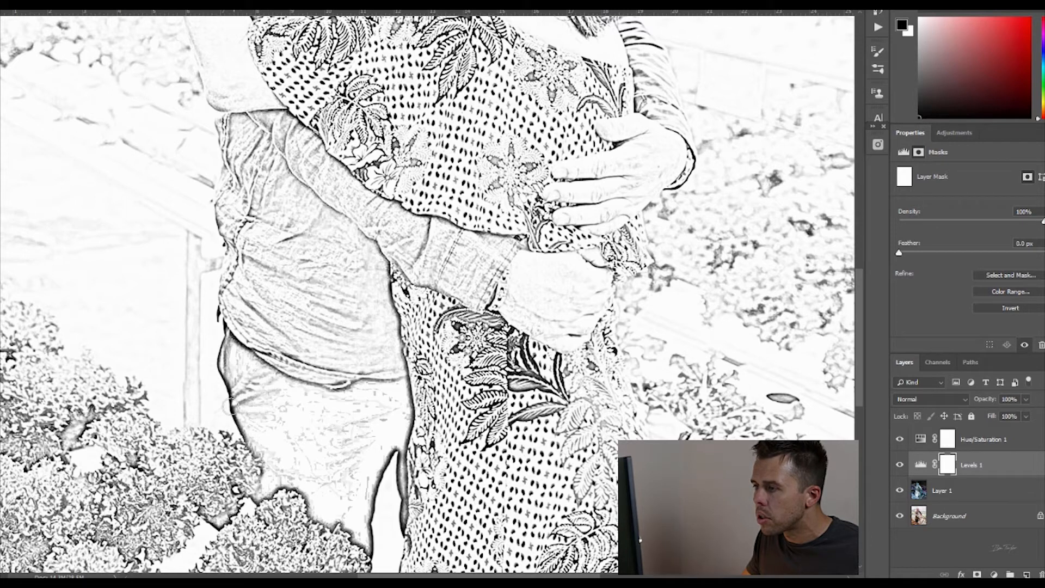
{"action": "left_click_drag", "start_coordinate": [211, 355], "coordinate": [246, 354]}
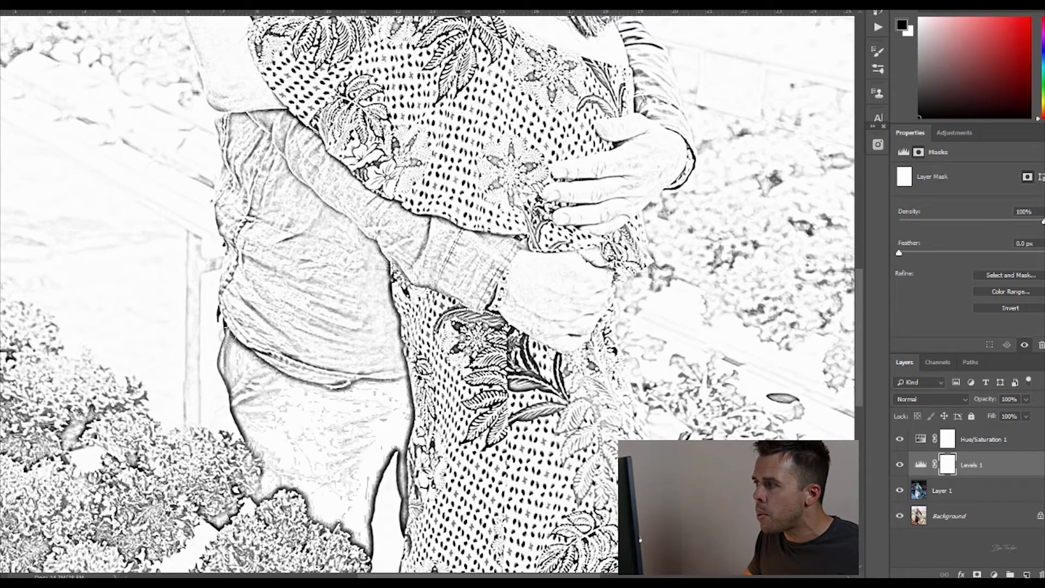
Continue painting black on the Levels mask over the harsh lines around the couple's upper bodies and arms
{"action": "scroll", "coordinate": [408, 305], "scroll_direction": "down", "scroll_amount": 4}
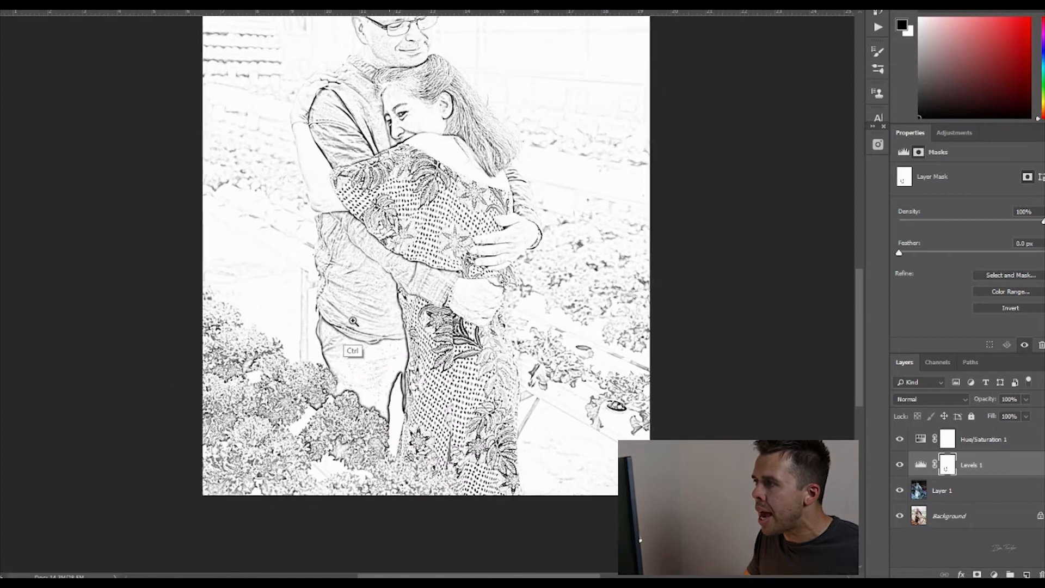
{"action": "left_click_drag", "start_coordinate": [373, 202], "coordinate": [394, 333]}
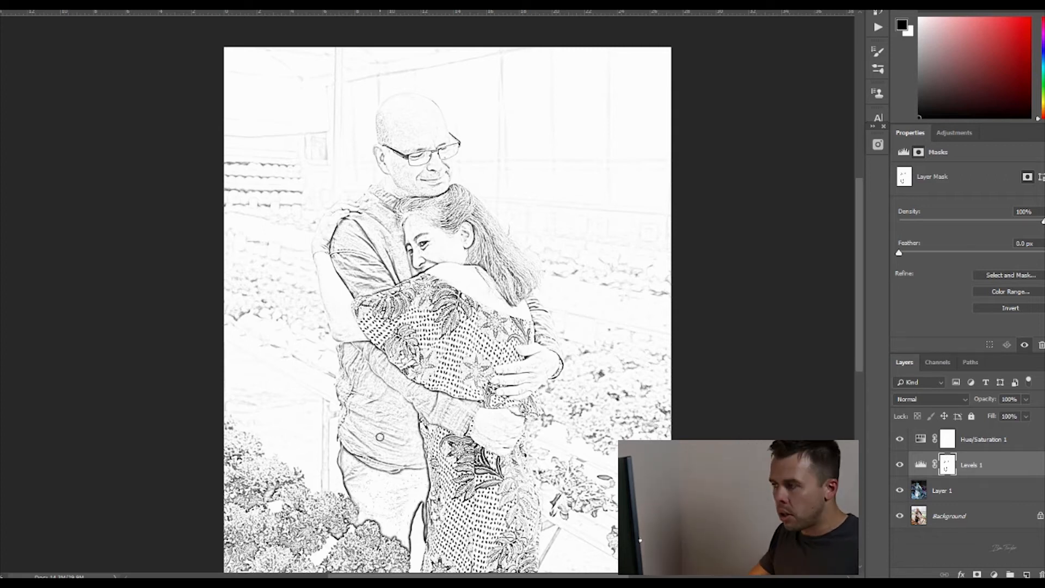
{"action": "left_click_drag", "start_coordinate": [524, 303], "coordinate": [504, 319]}
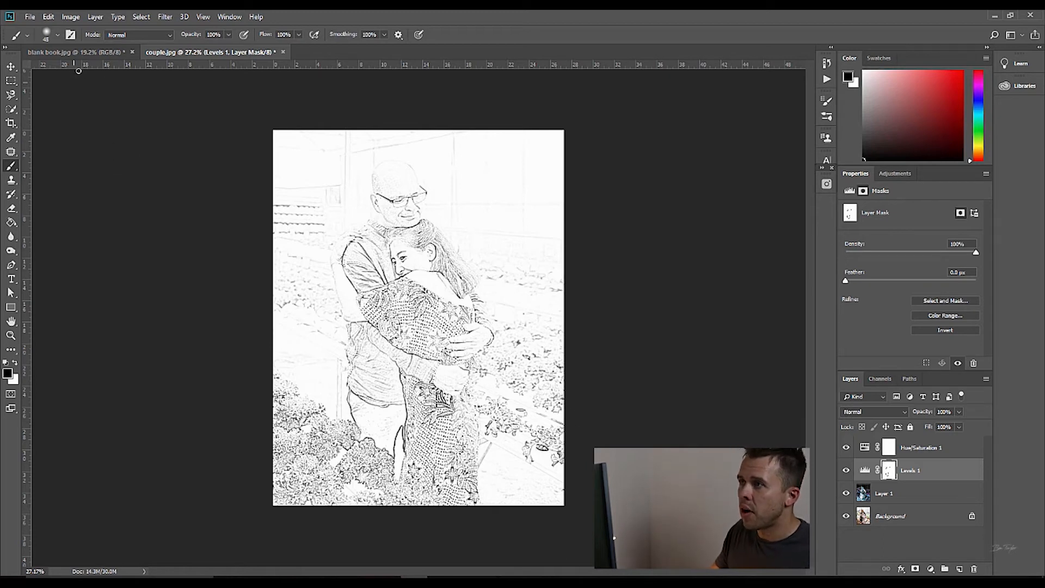
Merge the Hue/Saturation, Levels, Layer 1 and Background layers of couple.jpg into a single layer
{"action": "left_click", "coordinate": [95, 57]}
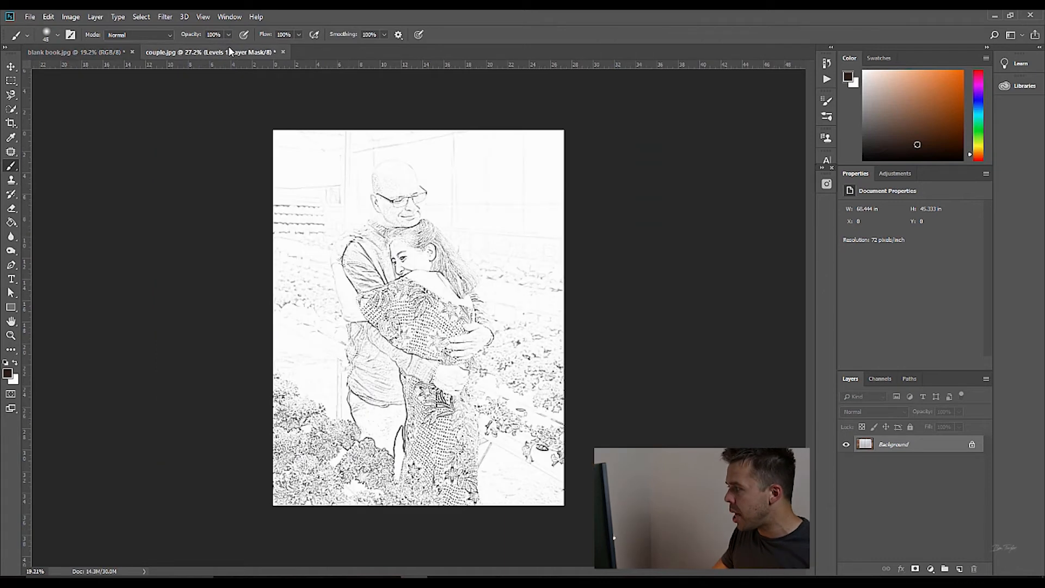
{"action": "left_click", "coordinate": [230, 52]}
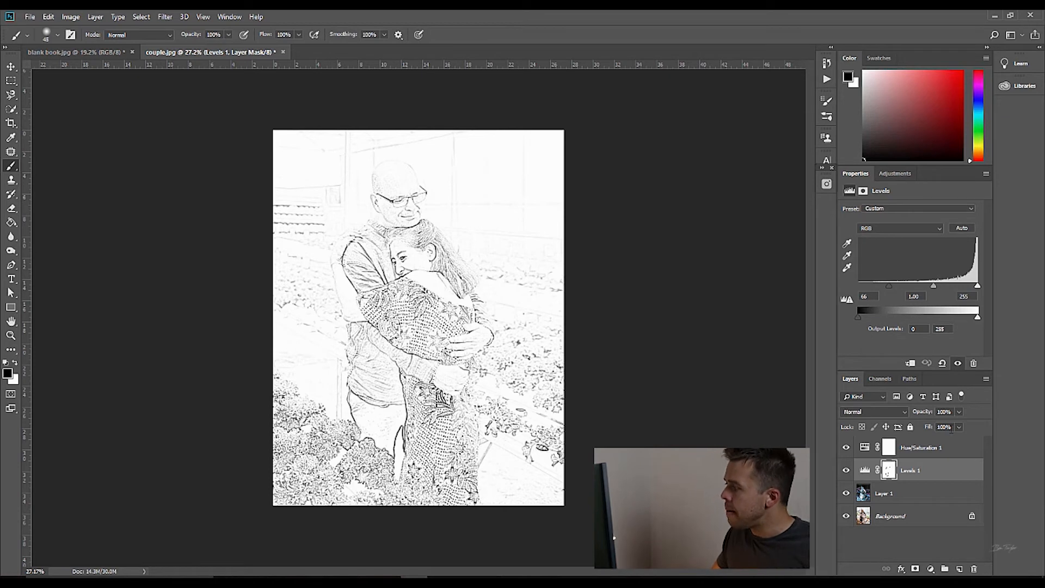
{"action": "left_click", "coordinate": [933, 448]}
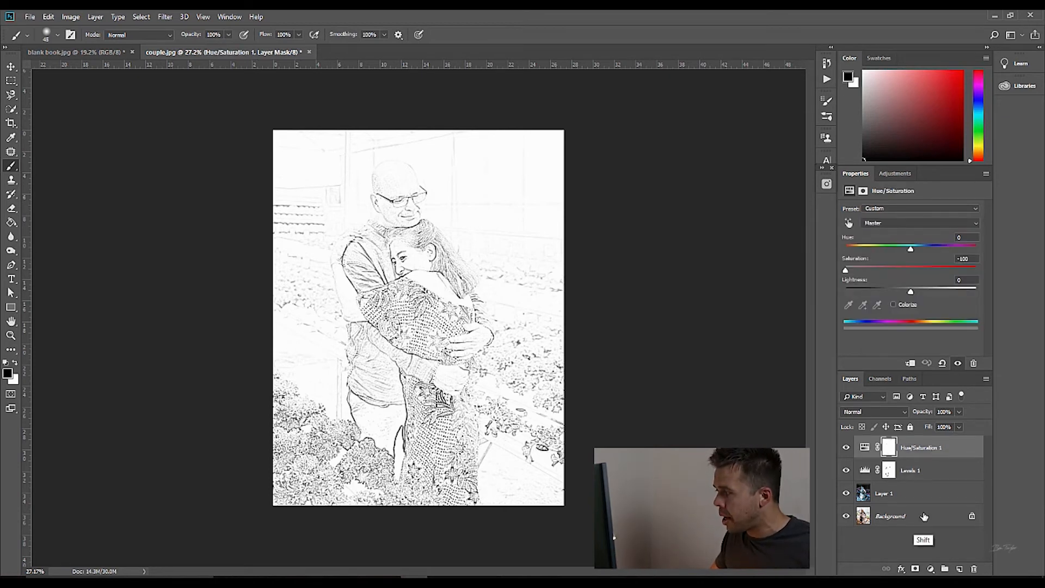
{"action": "left_click", "coordinate": [924, 515], "text": "shift"}
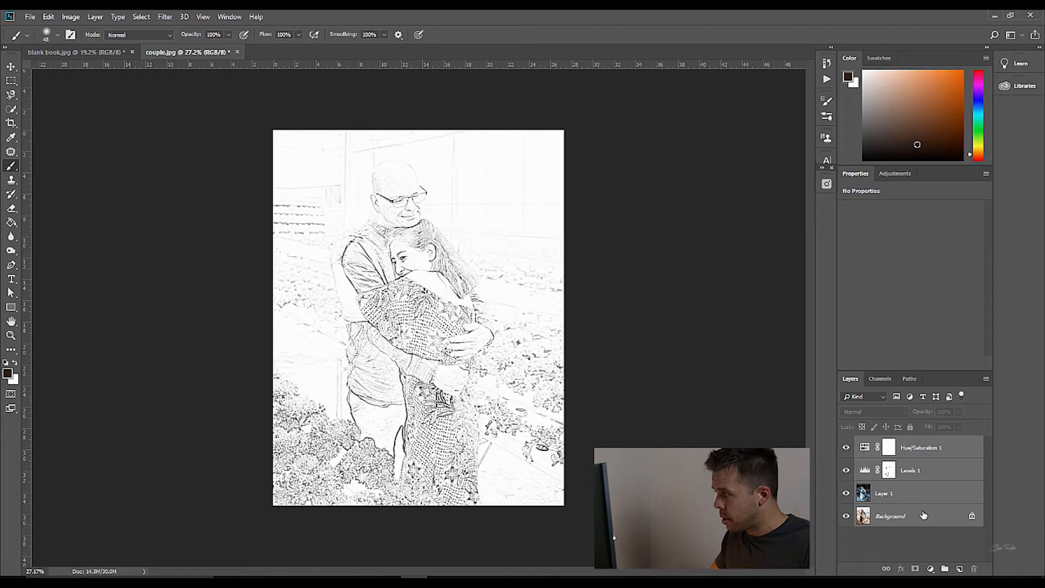
{"action": "left_click", "coordinate": [924, 515]}
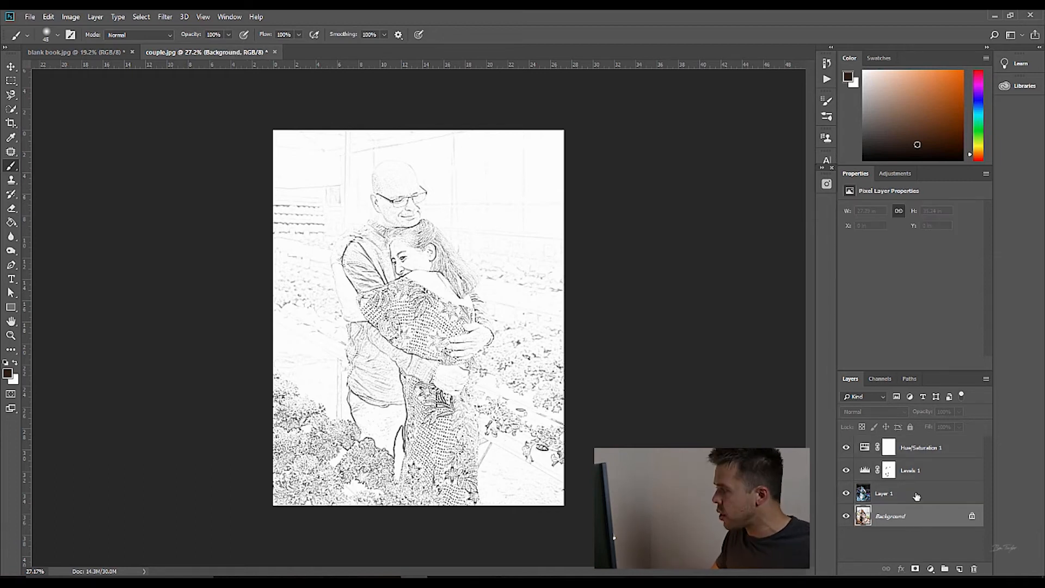
{"action": "left_click", "coordinate": [918, 449], "text": "shift"}
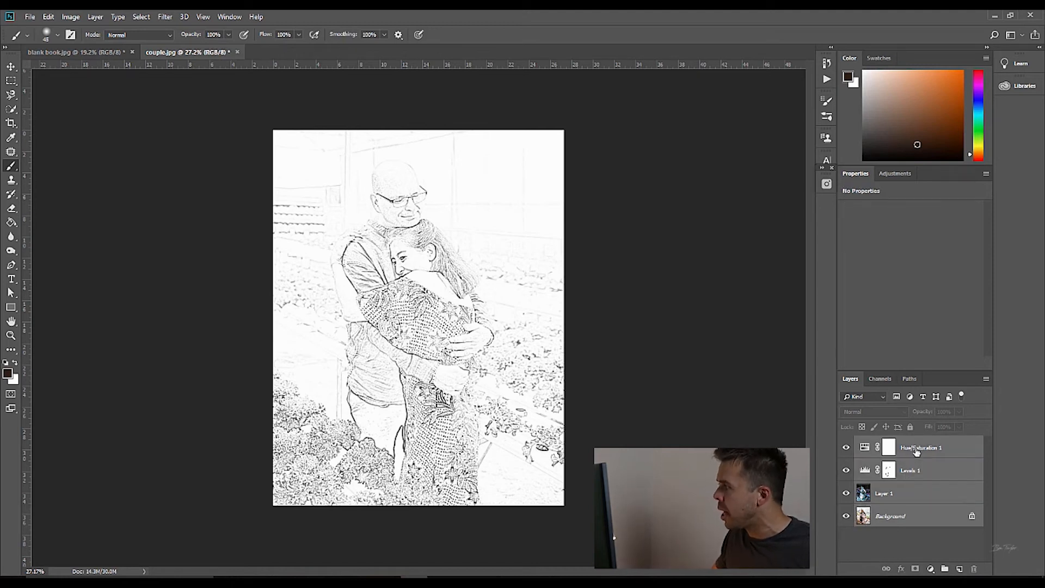
{"action": "right_click", "coordinate": [917, 450]}
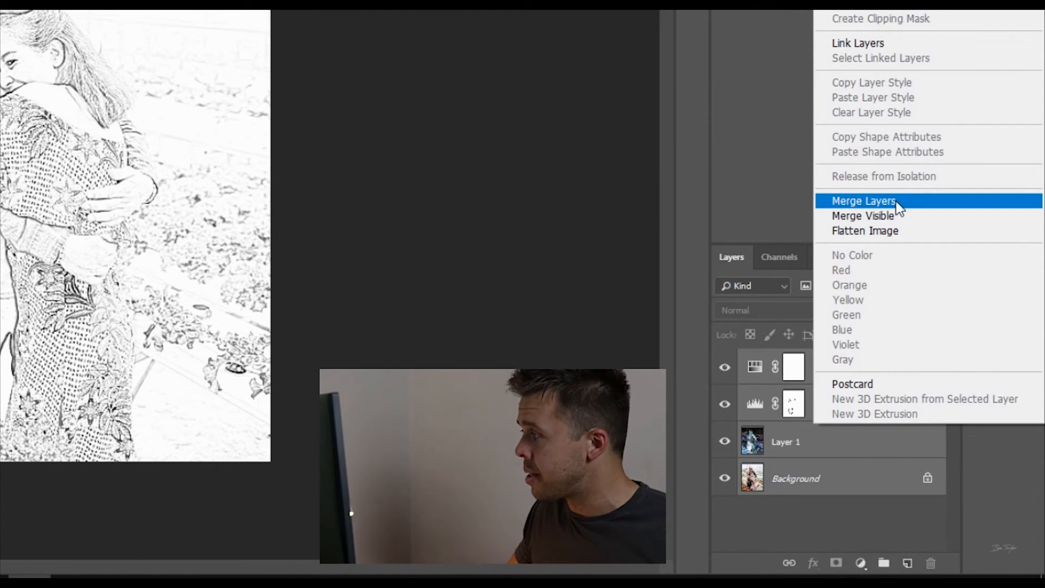
{"action": "left_click", "coordinate": [898, 202]}
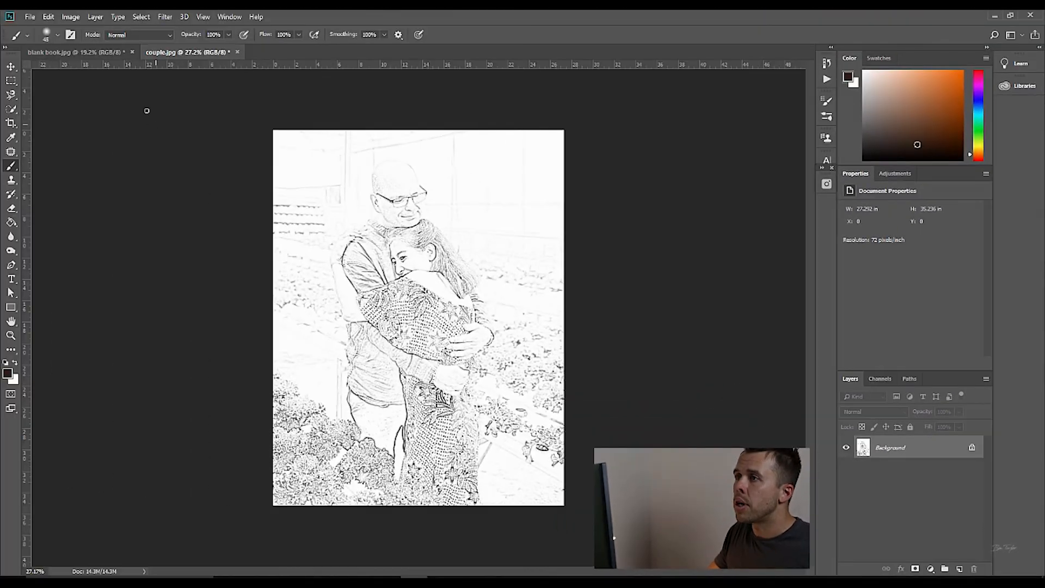
Float blank book.jpg, copy the couple.jpg sketch into it centred above the Background layer, and dock the document back
{"action": "left_click", "coordinate": [103, 52]}
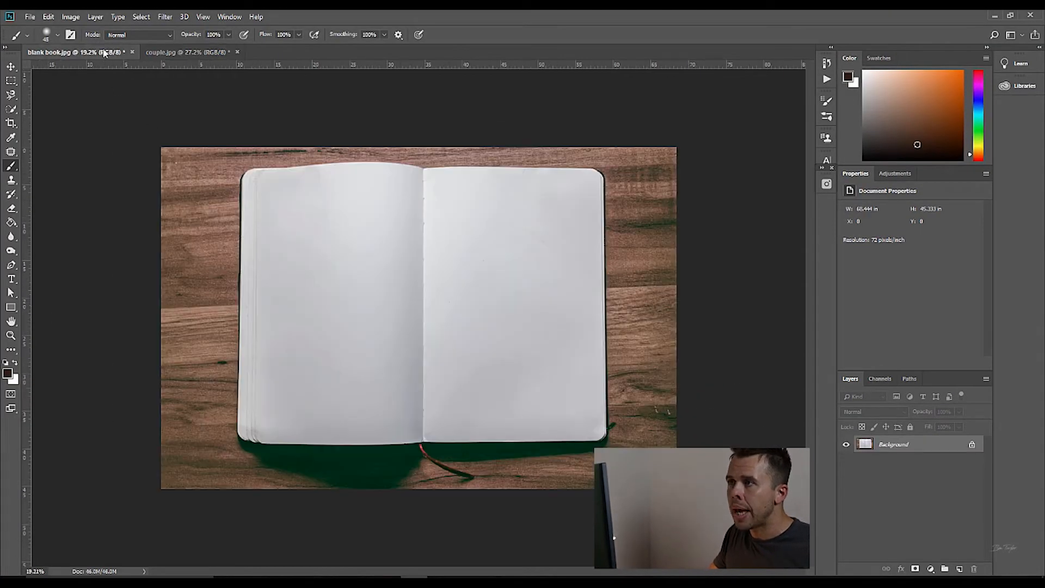
{"action": "left_click_drag", "start_coordinate": [101, 56], "coordinate": [98, 107]}
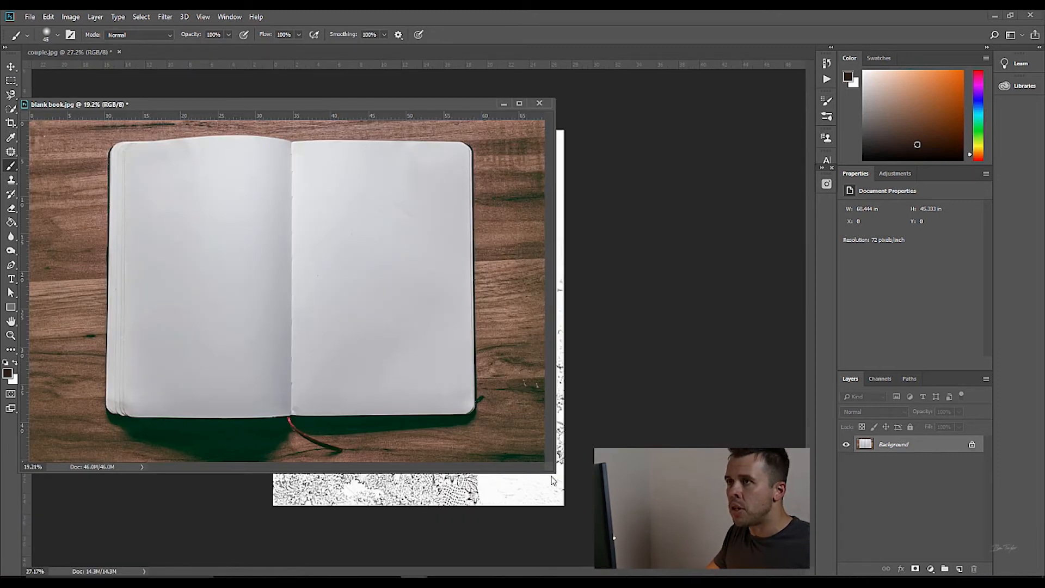
{"action": "left_click", "coordinate": [11, 66]}
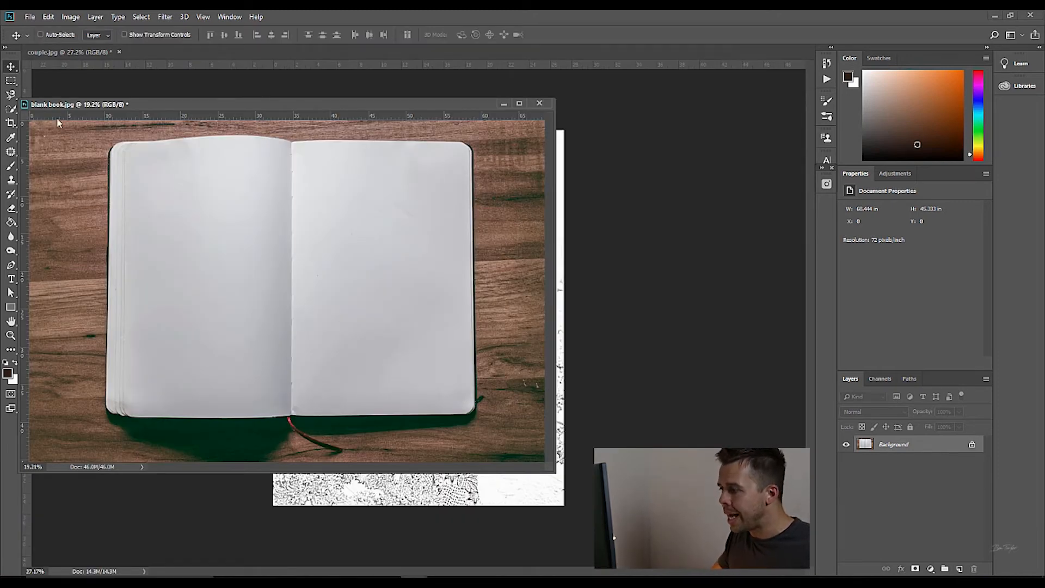
{"action": "left_click", "coordinate": [530, 498]}
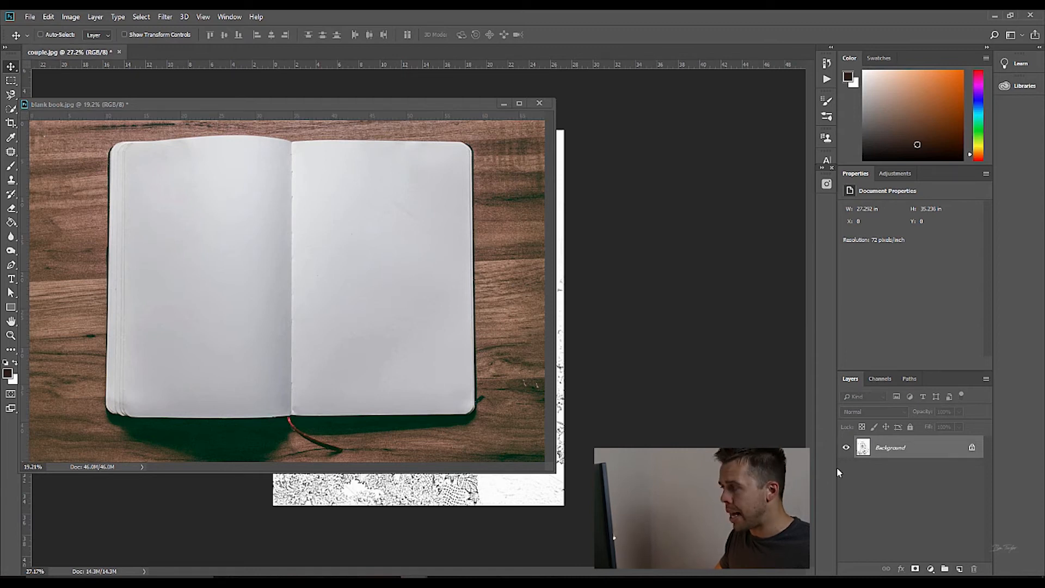
{"action": "key", "text": "shift"}
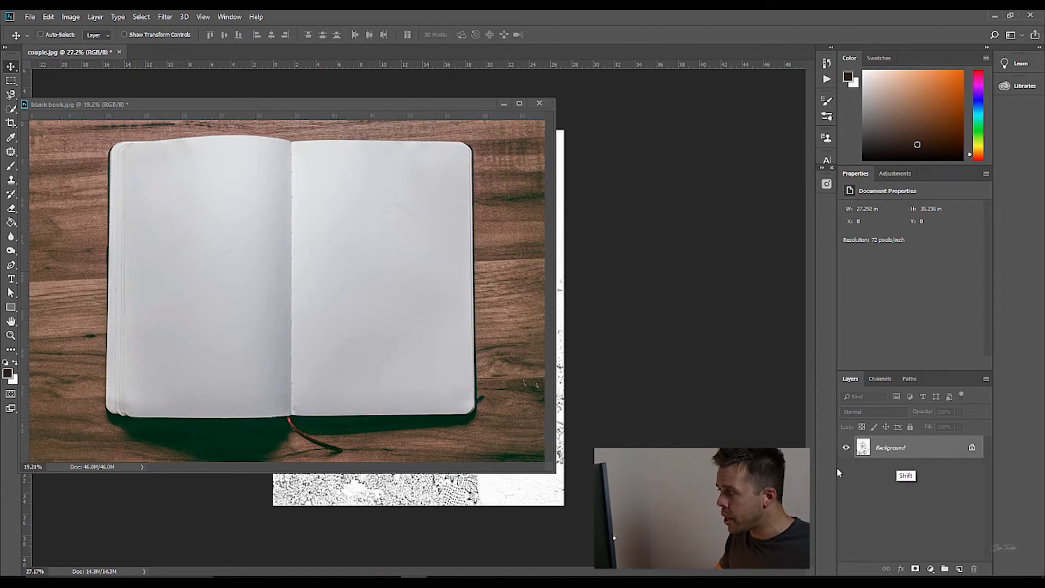
{"action": "mouse_move", "coordinate": [898, 449]}
{"action": "left_mouse_down"}
{"action": "mouse_move", "coordinate": [695, 415]}
{"action": "mouse_move", "coordinate": [342, 299]}
{"action": "mouse_move", "coordinate": [357, 299]}
{"action": "left_mouse_up"}
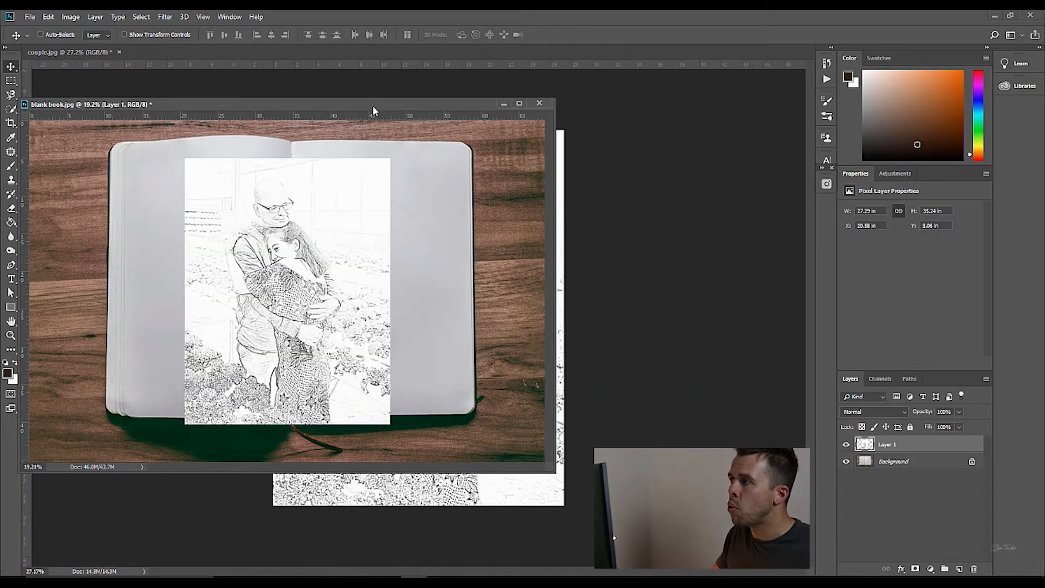
{"action": "mouse_move", "coordinate": [378, 106]}
{"action": "left_mouse_down"}
{"action": "mouse_move", "coordinate": [423, 54]}
{"action": "mouse_move", "coordinate": [405, 67]}
{"action": "left_mouse_up"}
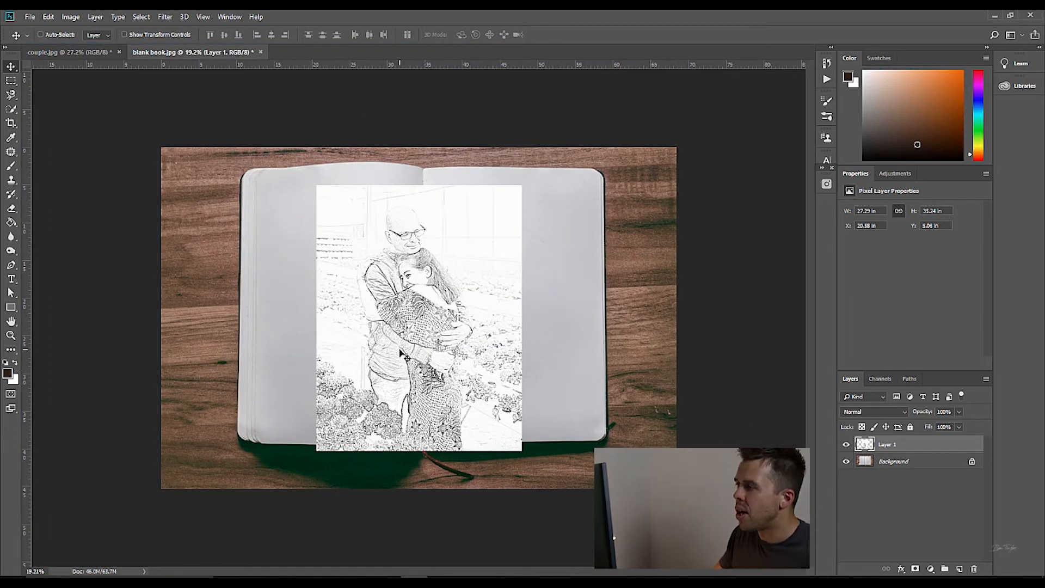
Move the sketch onto the book's right-hand page and scale it to about 86.67% to fit within the page edges
{"action": "left_click_drag", "start_coordinate": [423, 311], "coordinate": [515, 295]}
{"action": "key", "text": "ctrl+t"}
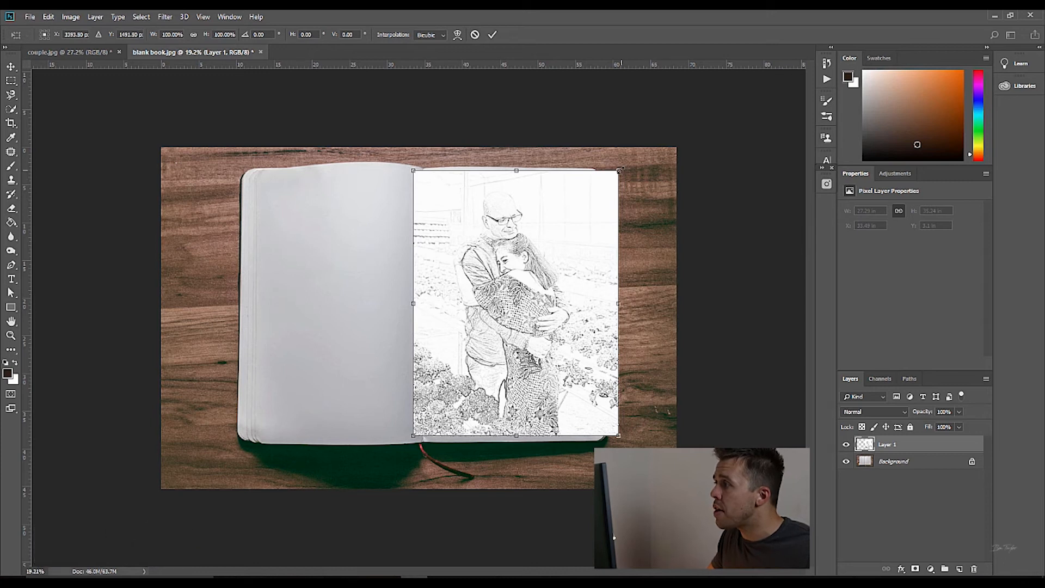
{"action": "left_click_drag", "start_coordinate": [618, 170], "coordinate": [592, 206]}
{"action": "mouse_move", "coordinate": [554, 274]}
{"action": "left_mouse_down"}
{"action": "mouse_move", "coordinate": [569, 257]}
{"action": "mouse_move", "coordinate": [561, 261]}
{"action": "left_mouse_up"}
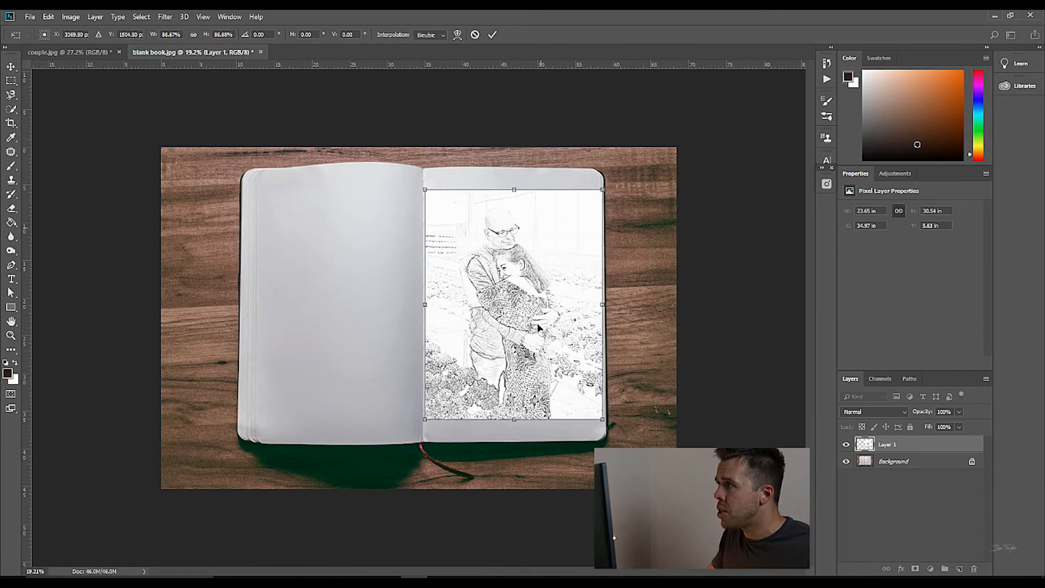
{"action": "left_click", "coordinate": [495, 33]}
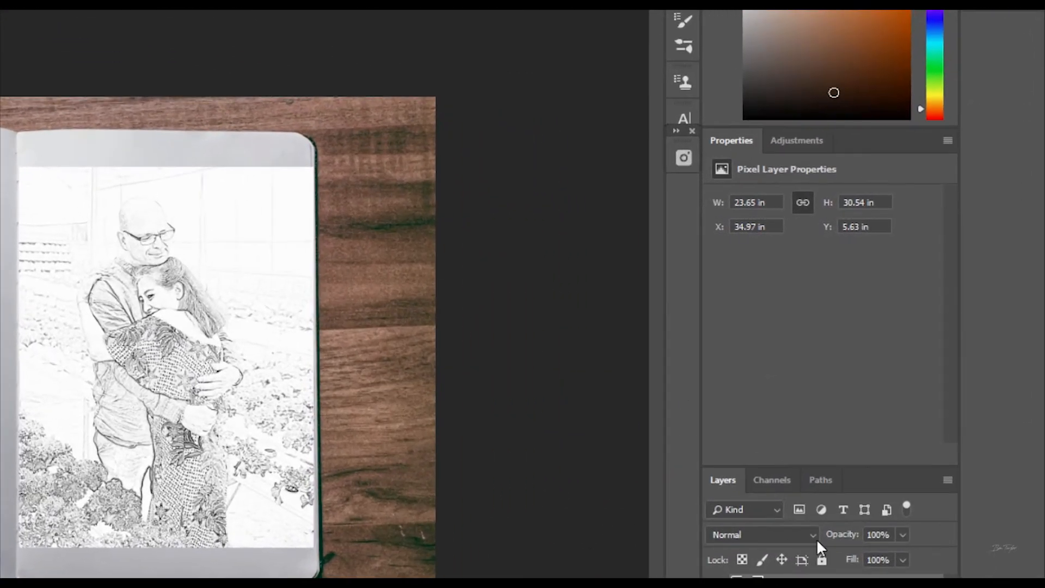
Set Layer 1's blend mode to Multiply and add a white layer mask to it
{"action": "left_click", "coordinate": [812, 532]}
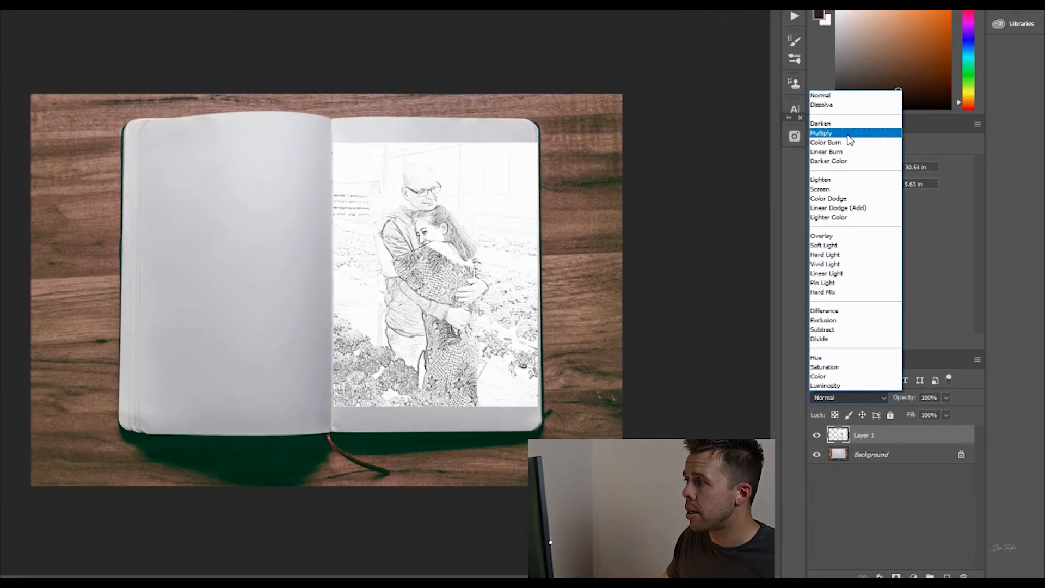
{"action": "left_click", "coordinate": [850, 140]}
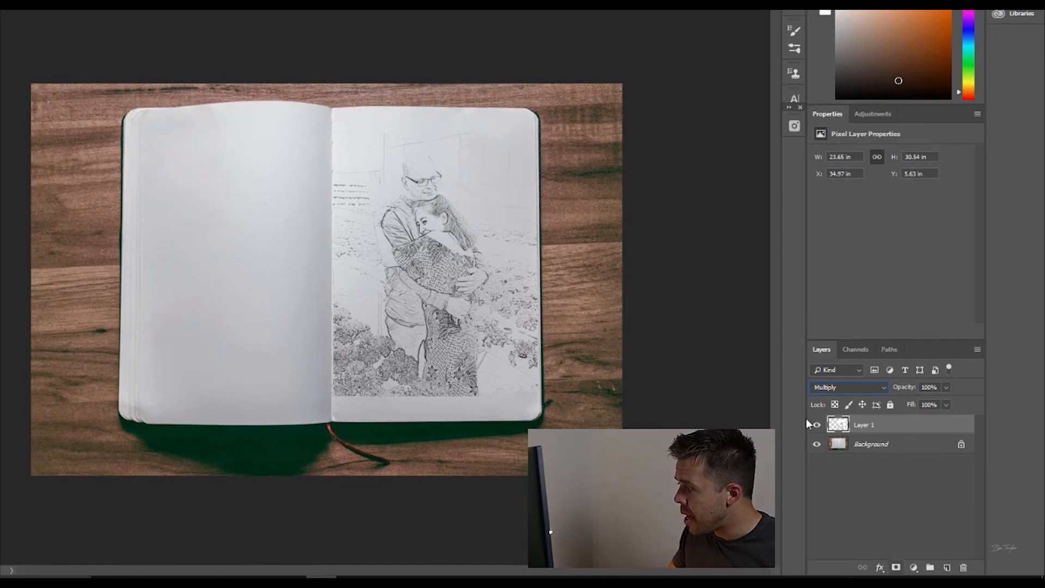
{"action": "left_click", "coordinate": [896, 568]}
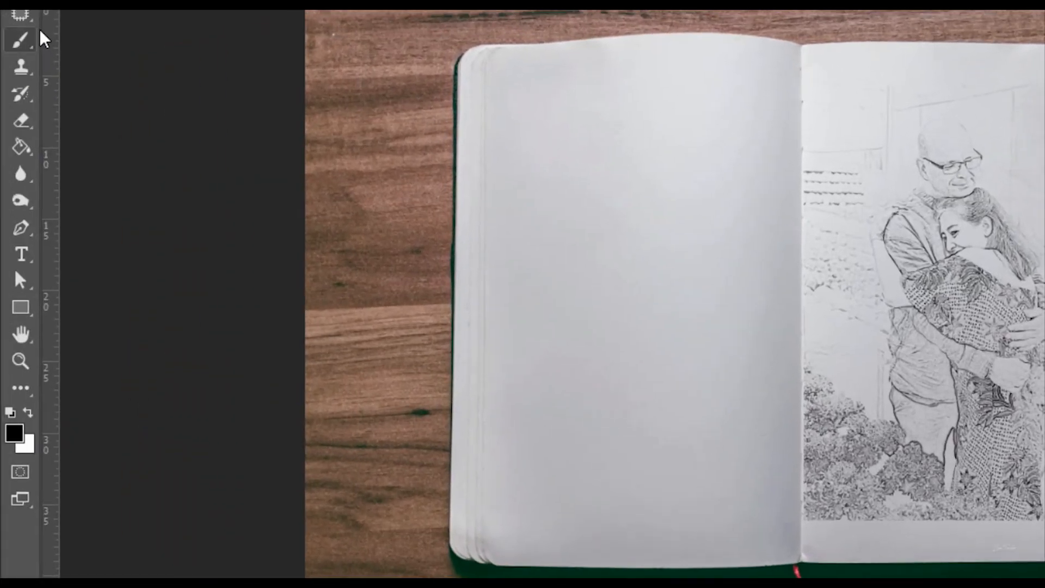
Paint black on Layer 1's mask with a soft 500-pixel brush over the foliage and background left of the man
{"action": "left_click", "coordinate": [19, 38]}
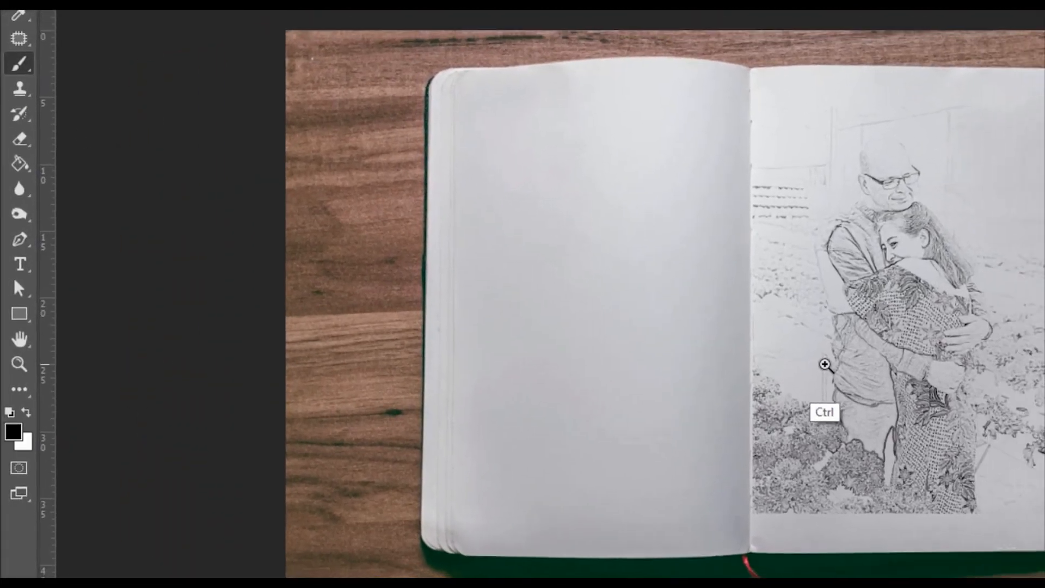
{"action": "left_click_drag", "start_coordinate": [880, 363], "coordinate": [927, 338]}
{"action": "left_click_drag", "start_coordinate": [637, 363], "coordinate": [643, 363]}
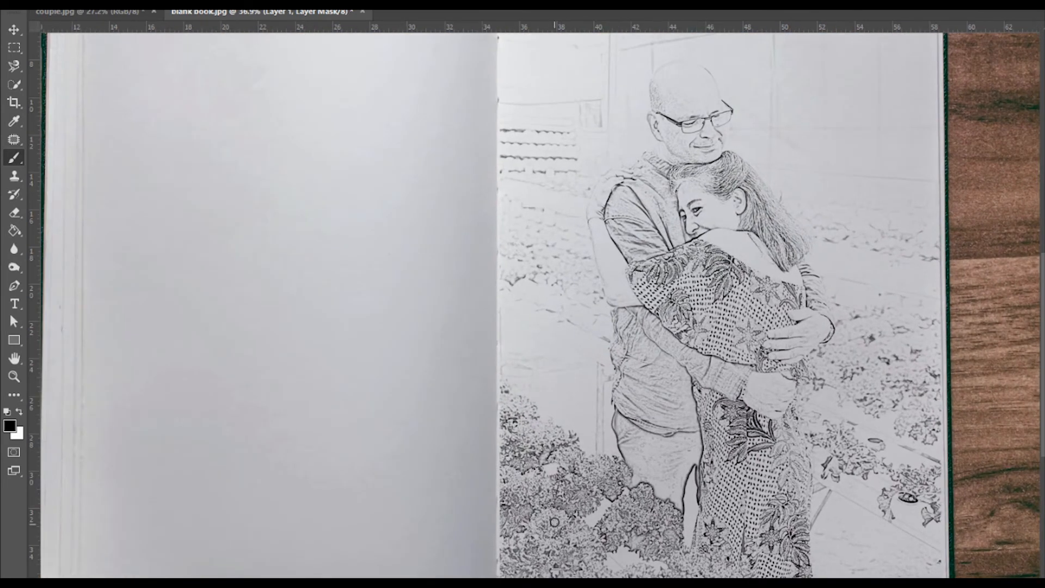
{"action": "key", "text": "bracketright"}
{"action": "key", "text": "bracketright"}
{"action": "key", "text": "bracketright"}
{"action": "key", "text": "bracketright"}
{"action": "key", "text": "bracketright"}
{"action": "key", "text": "bracketright"}
{"action": "key", "text": "bracketright"}
{"action": "key", "text": "bracketright"}
{"action": "key", "text": "bracketright"}
{"action": "key", "text": "bracketright"}
{"action": "key", "text": "bracketright"}
{"action": "key", "text": "bracketright"}
{"action": "key", "text": "bracketright"}
{"action": "key", "text": "bracketright"}
{"action": "key", "text": "bracketright"}
{"action": "key", "text": "bracketright"}
{"action": "key", "text": "bracketright"}
{"action": "key", "text": "bracketright"}
{"action": "key", "text": "bracketleft"}
{"action": "key", "text": "bracketleft"}
{"action": "key", "text": "bracketleft"}
{"action": "key", "text": "bracketleft"}
{"action": "key", "text": "bracketleft"}
{"action": "mouse_move", "coordinate": [530, 536]}
{"action": "left_mouse_down"}
{"action": "mouse_move", "coordinate": [499, 387]}
{"action": "mouse_move", "coordinate": [561, 500]}
{"action": "left_mouse_up"}
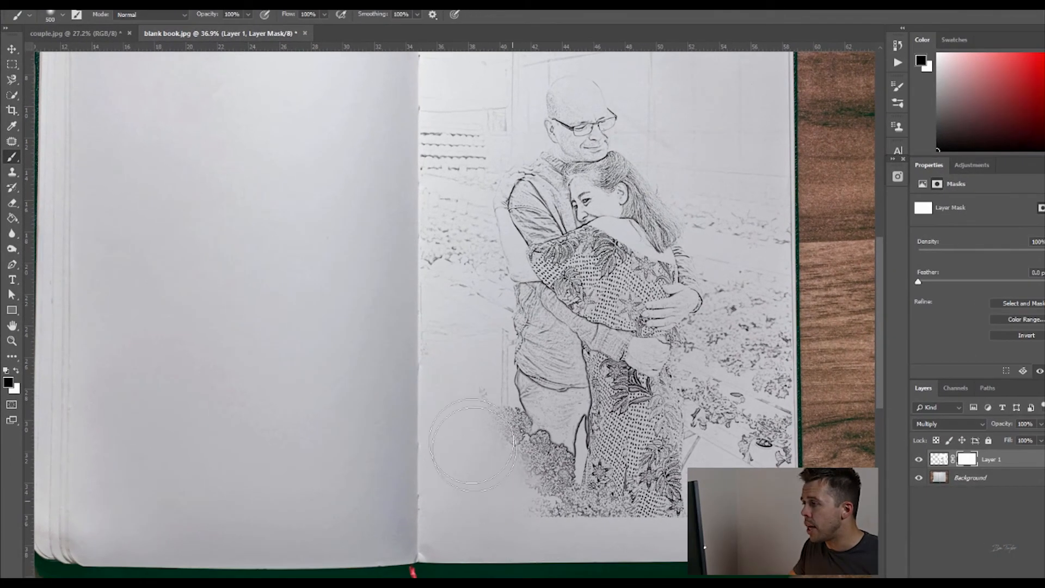
{"action": "left_click_drag", "start_coordinate": [472, 445], "coordinate": [442, 387]}
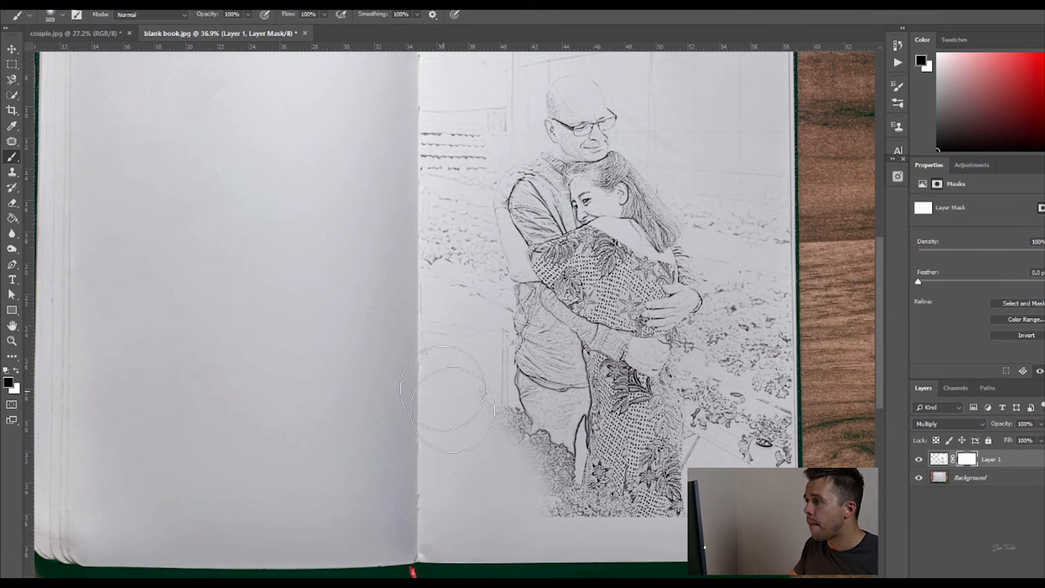
{"action": "mouse_move", "coordinate": [391, 229]}
{"action": "left_mouse_down"}
{"action": "mouse_move", "coordinate": [435, 272]}
{"action": "mouse_move", "coordinate": [439, 139]}
{"action": "mouse_move", "coordinate": [449, 90]}
{"action": "mouse_move", "coordinate": [467, 88]}
{"action": "mouse_move", "coordinate": [435, 197]}
{"action": "mouse_move", "coordinate": [452, 188]}
{"action": "mouse_move", "coordinate": [436, 230]}
{"action": "mouse_move", "coordinate": [465, 296]}
{"action": "mouse_move", "coordinate": [464, 255]}
{"action": "mouse_move", "coordinate": [456, 334]}
{"action": "mouse_move", "coordinate": [469, 376]}
{"action": "left_mouse_up"}
{"action": "left_click_drag", "start_coordinate": [534, 536], "coordinate": [569, 539]}
Paint black on the mask with a 250-pixel brush over the foliage around the man's legs and the dress's lower edge
{"action": "key", "text": "bracketleft"}
{"action": "key", "text": "bracketleft"}
{"action": "key", "text": "bracketleft"}
{"action": "key", "text": "bracketleft"}
{"action": "key", "text": "bracketleft"}
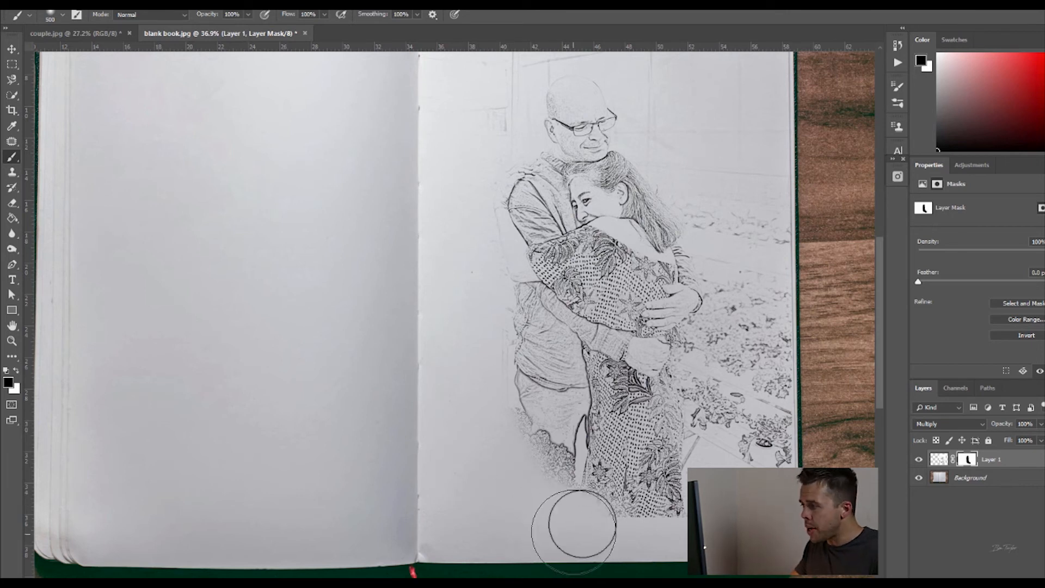
{"action": "key", "text": "bracketright"}
{"action": "key", "text": "bracketright"}
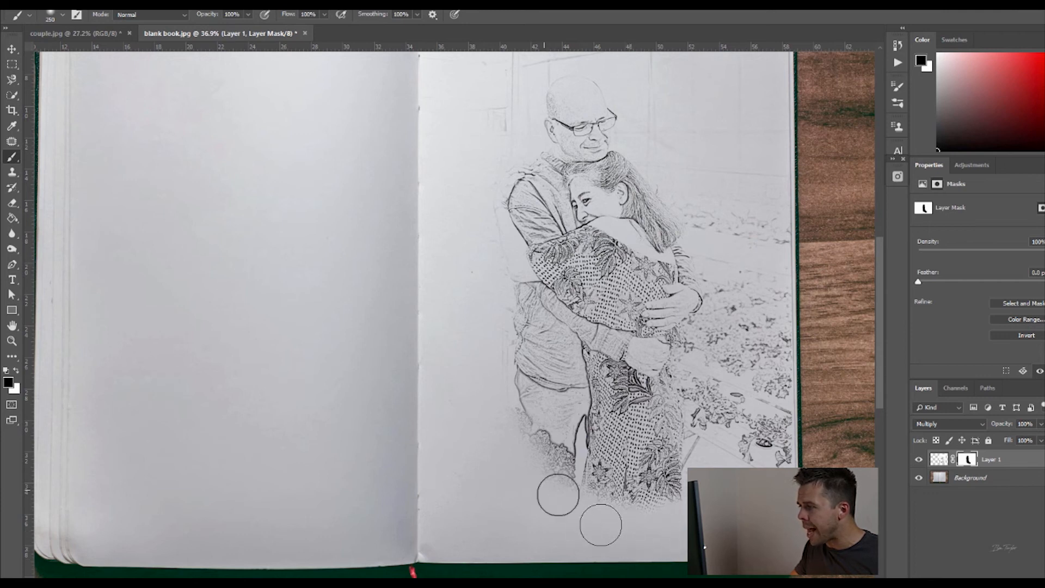
{"action": "mouse_move", "coordinate": [536, 458]}
{"action": "left_mouse_down"}
{"action": "mouse_move", "coordinate": [495, 416]}
{"action": "mouse_move", "coordinate": [569, 481]}
{"action": "mouse_move", "coordinate": [550, 481]}
{"action": "mouse_move", "coordinate": [648, 533]}
{"action": "left_mouse_up"}
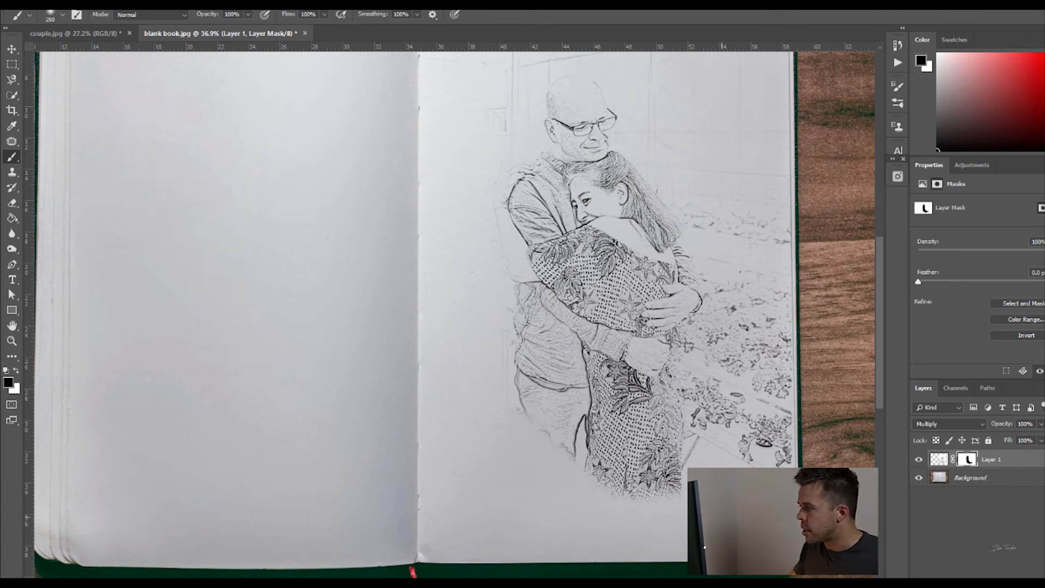
Paint black on the mask over the plants right of the couple, using a 200-pixel brush close to the dress and hands
{"action": "mouse_move", "coordinate": [765, 438]}
{"action": "left_mouse_down"}
{"action": "mouse_move", "coordinate": [773, 407]}
{"action": "mouse_move", "coordinate": [757, 387]}
{"action": "mouse_move", "coordinate": [765, 383]}
{"action": "mouse_move", "coordinate": [771, 463]}
{"action": "mouse_move", "coordinate": [779, 326]}
{"action": "mouse_move", "coordinate": [768, 291]}
{"action": "mouse_move", "coordinate": [760, 445]}
{"action": "mouse_move", "coordinate": [759, 384]}
{"action": "mouse_move", "coordinate": [801, 388]}
{"action": "mouse_move", "coordinate": [799, 402]}
{"action": "mouse_move", "coordinate": [757, 399]}
{"action": "mouse_move", "coordinate": [743, 436]}
{"action": "mouse_move", "coordinate": [745, 400]}
{"action": "mouse_move", "coordinate": [721, 402]}
{"action": "left_mouse_up"}
{"action": "key", "text": "bracketright"}
{"action": "key", "text": "bracketright"}
{"action": "key", "text": "bracketright"}
{"action": "key", "text": "bracketleft"}
{"action": "key", "text": "bracketleft"}
{"action": "key", "text": "bracketleft"}
{"action": "key", "text": "bracketleft"}
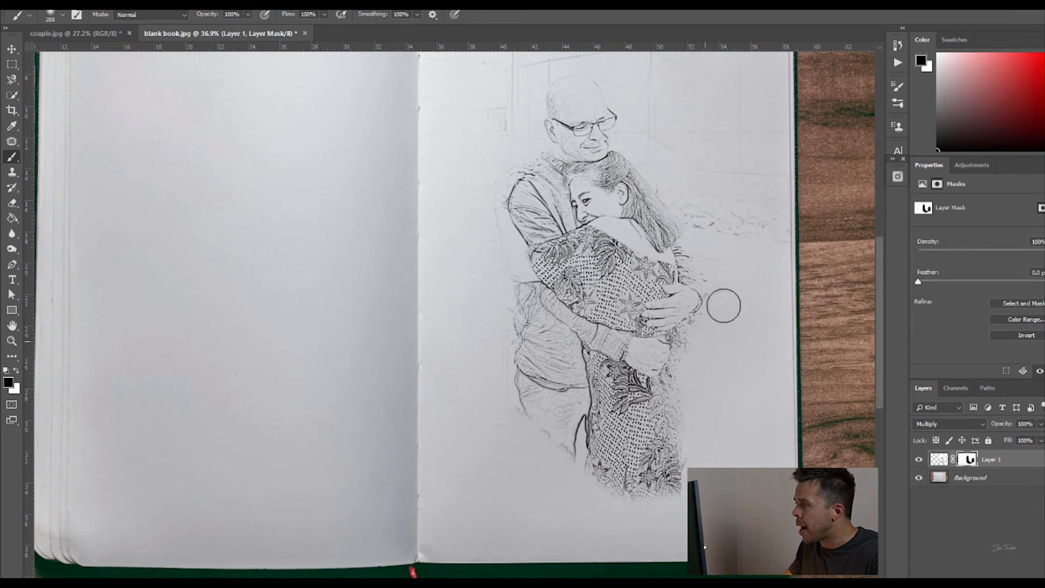
Mask out the remaining background lines right of the woman's hair and shoulder, using brush sizes of 400 and 250 pixels
{"action": "key", "text": "bracketright"}
{"action": "key", "text": "bracketright"}
{"action": "key", "text": "bracketright"}
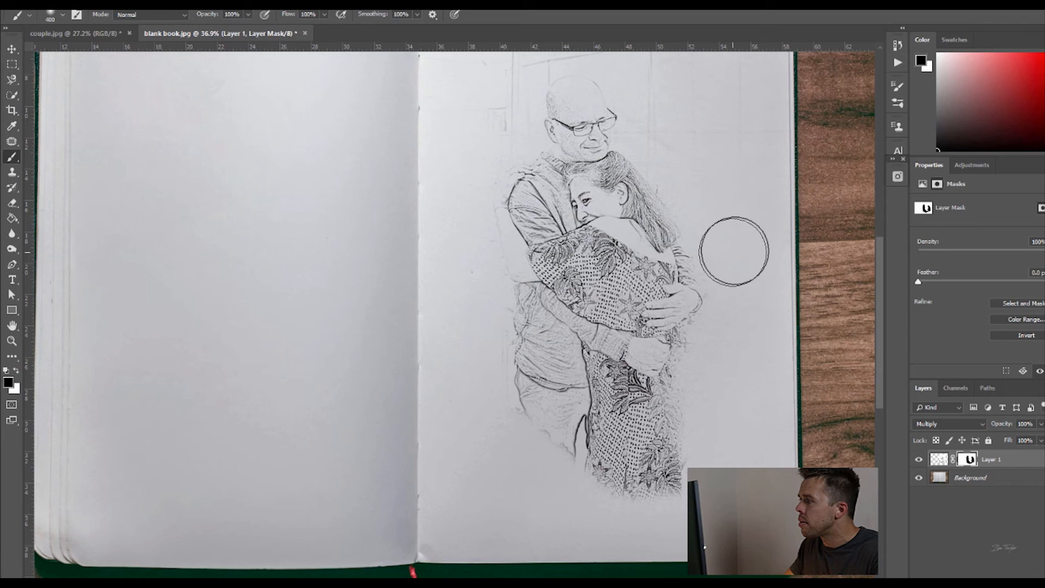
{"action": "key", "text": "bracketleft"}
{"action": "key", "text": "bracketleft"}
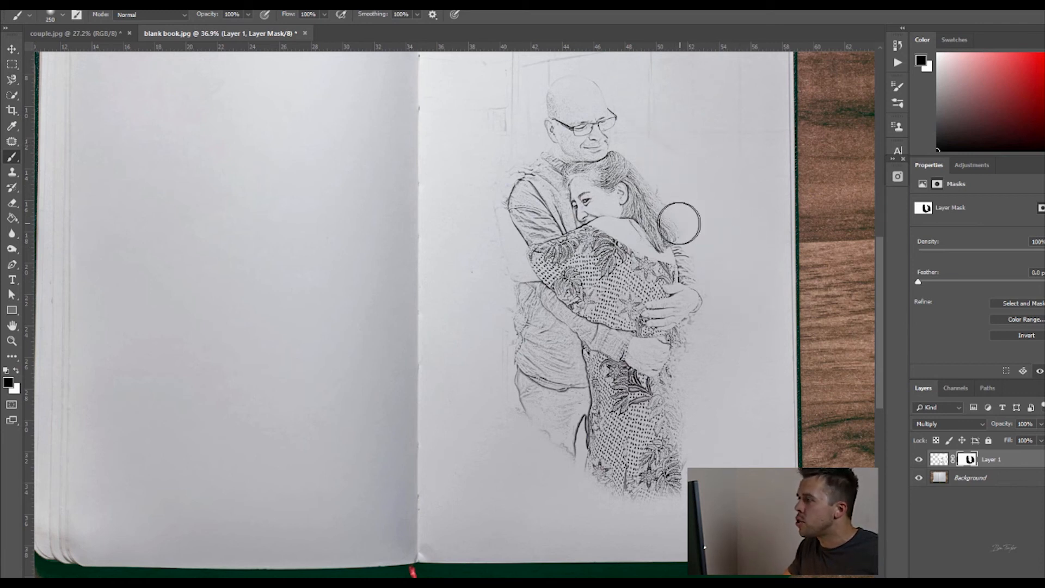
{"action": "left_click_drag", "start_coordinate": [670, 220], "coordinate": [647, 229]}
{"action": "left_click_drag", "start_coordinate": [663, 177], "coordinate": [662, 215]}
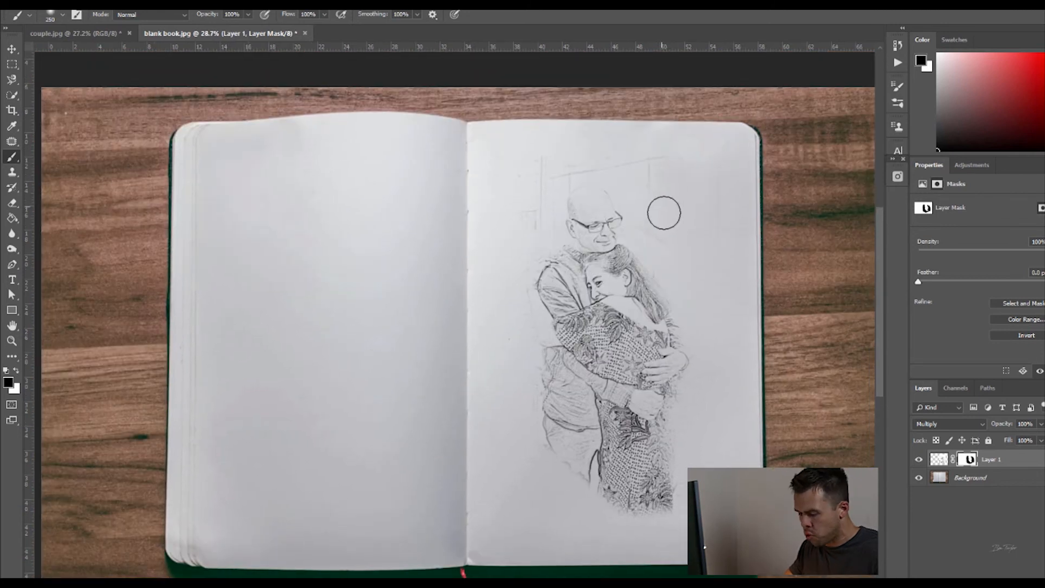
Paint black on the mask with a larger brush over the background lines around and above the man's head
{"action": "key", "text": "bracketright"}
{"action": "key", "text": "bracketright"}
{"action": "key", "text": "bracketright"}
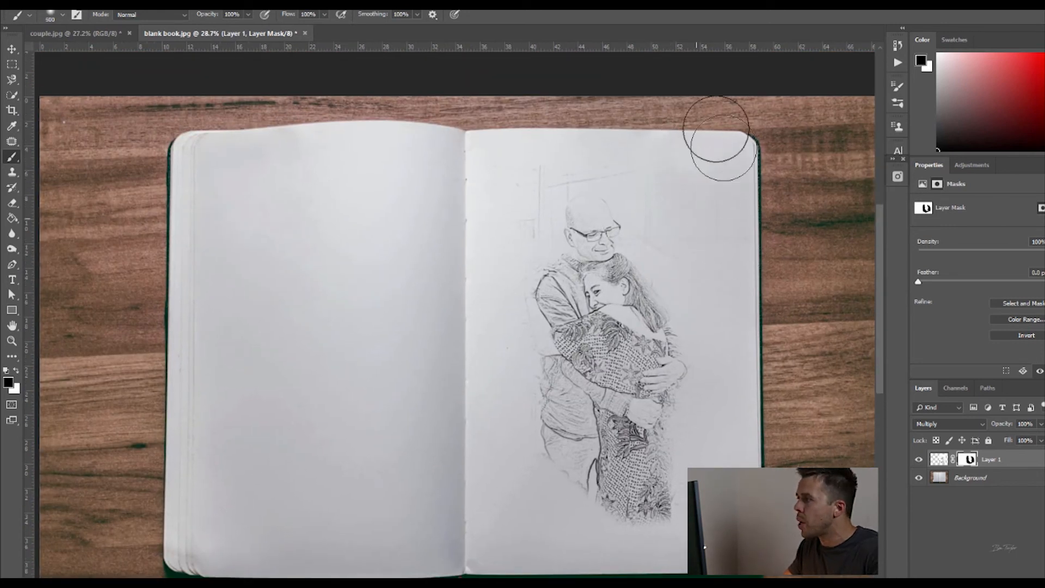
{"action": "mouse_move", "coordinate": [677, 211]}
{"action": "left_mouse_down"}
{"action": "mouse_move", "coordinate": [605, 162]}
{"action": "mouse_move", "coordinate": [536, 192]}
{"action": "mouse_move", "coordinate": [561, 151]}
{"action": "mouse_move", "coordinate": [490, 221]}
{"action": "mouse_move", "coordinate": [498, 227]}
{"action": "mouse_move", "coordinate": [595, 138]}
{"action": "left_mouse_up"}
Restore the outline of the man's head by painting white on the mask with a 175-pixel brush
{"action": "key", "text": "bracketleft"}
{"action": "key", "text": "bracketleft"}
{"action": "key", "text": "bracketleft"}
{"action": "key", "text": "bracketleft"}
{"action": "key", "text": "bracketleft"}
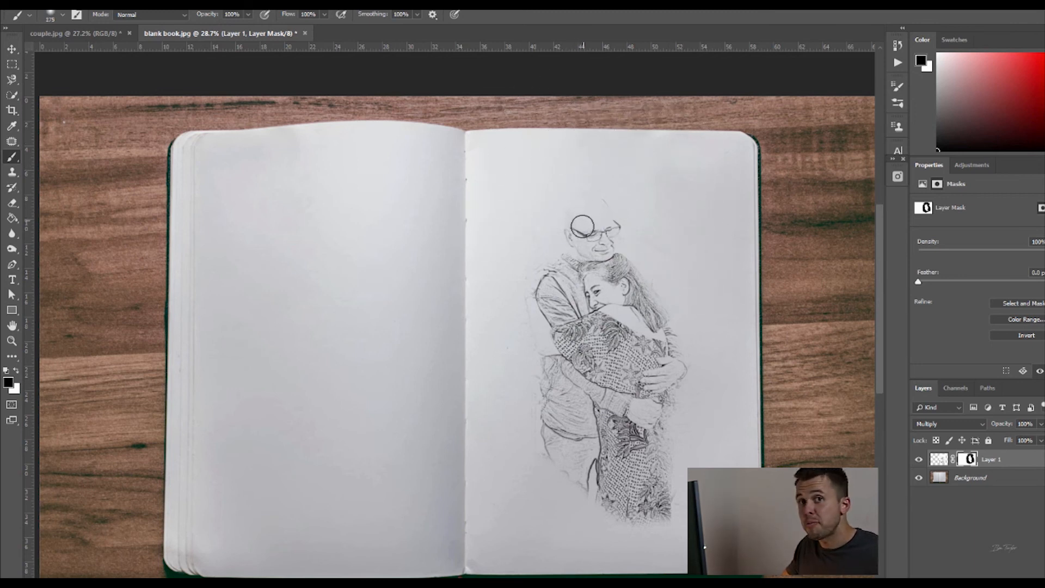
{"action": "key", "text": "x"}
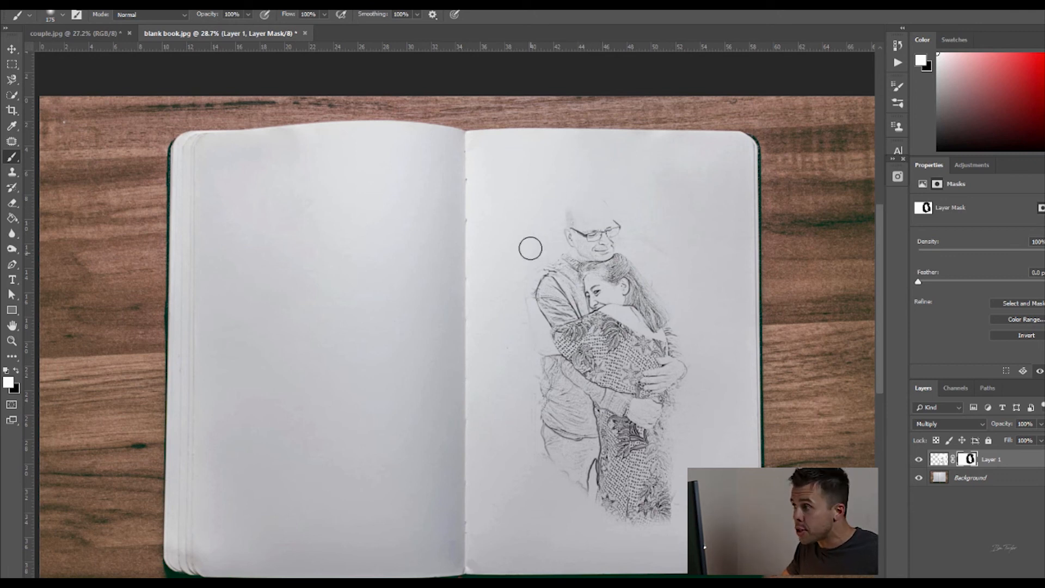
Refine the mask around the man's trousers, alternating between black to hide and white to restore lines
{"action": "key", "text": "x"}
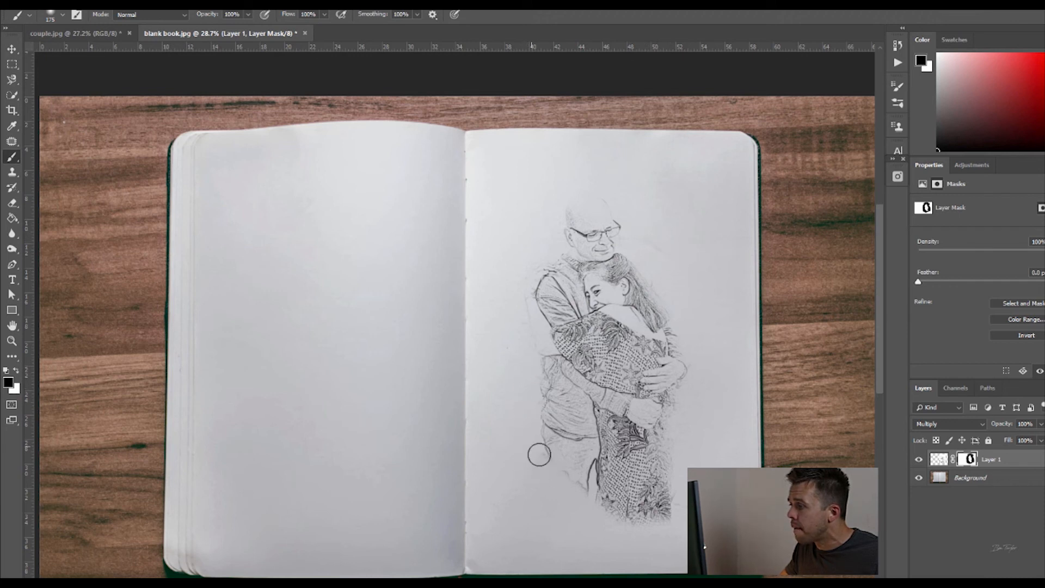
{"action": "key", "text": "x"}
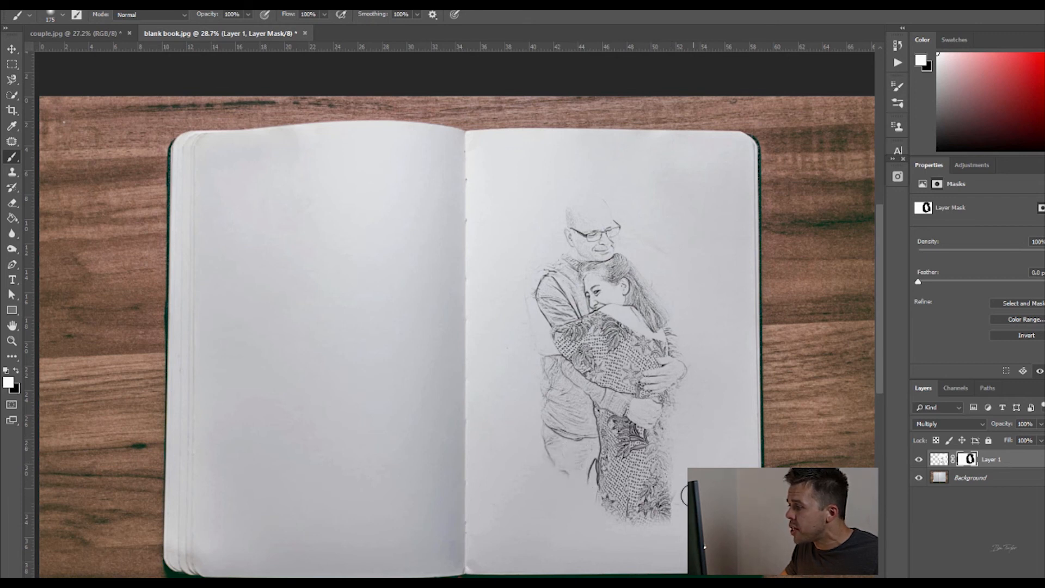
{"action": "key", "text": "x"}
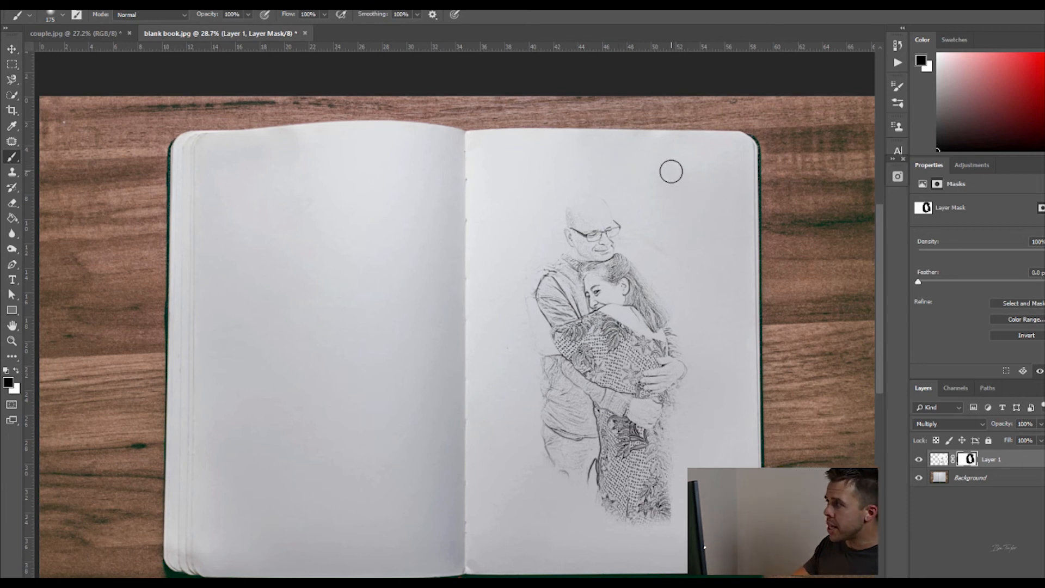
Enlarge the masked sketch proportionally to about 114.7% on the right-hand page
{"action": "key", "text": "ctrl+t"}
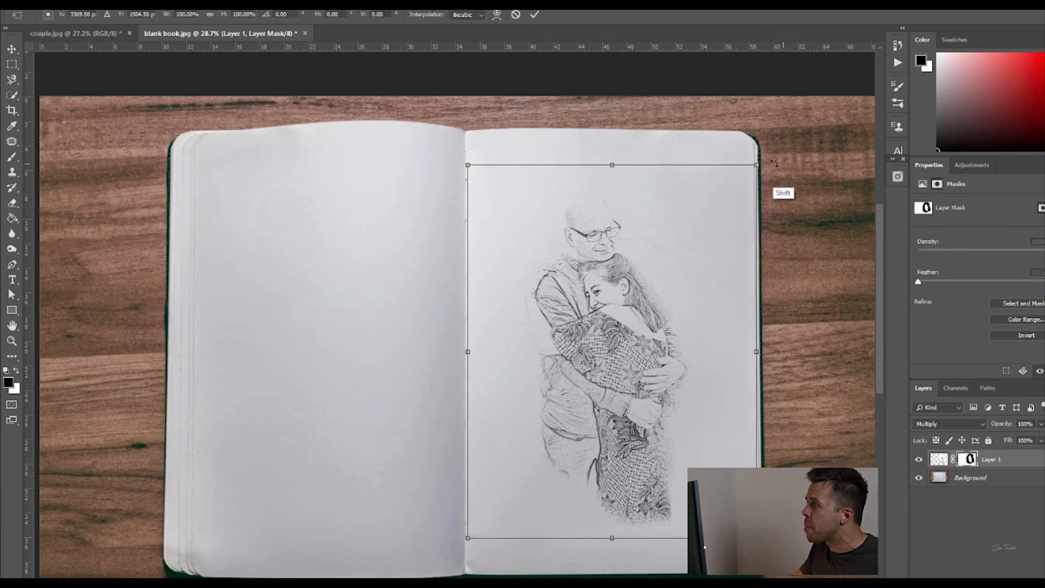
{"action": "left_click_drag", "start_coordinate": [757, 164], "coordinate": [799, 114]}
{"action": "mouse_move", "coordinate": [649, 310]}
{"action": "left_mouse_down"}
{"action": "mouse_move", "coordinate": [626, 333]}
{"action": "mouse_move", "coordinate": [648, 331]}
{"action": "left_mouse_up"}
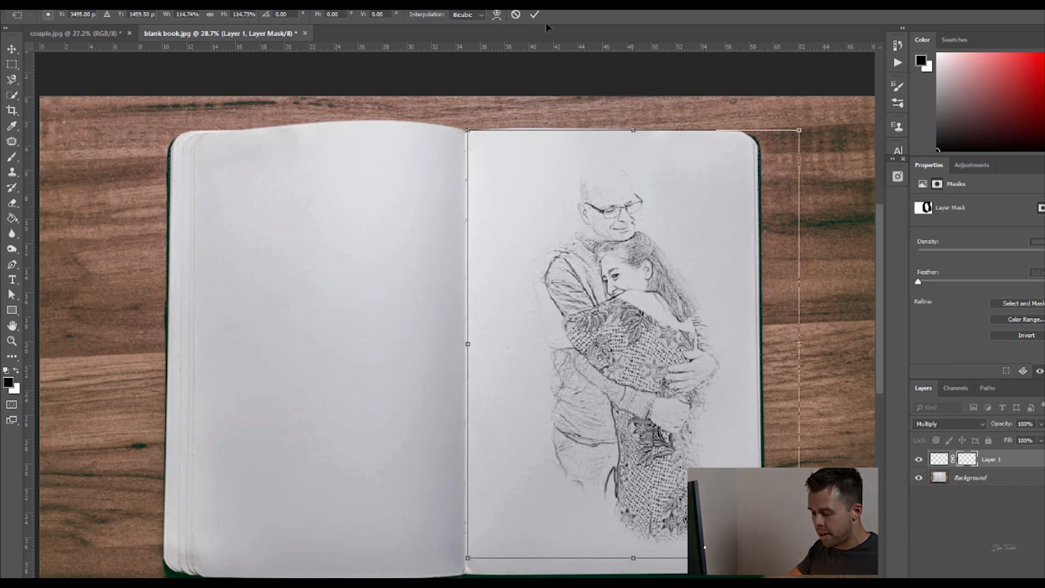
{"action": "key", "text": "Return"}
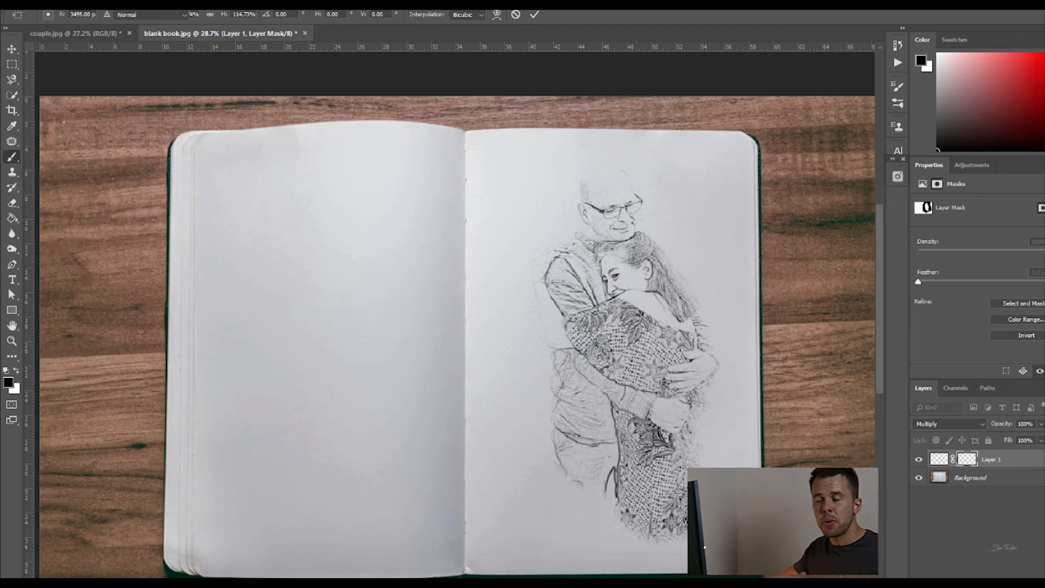
{"action": "key", "text": "b"}
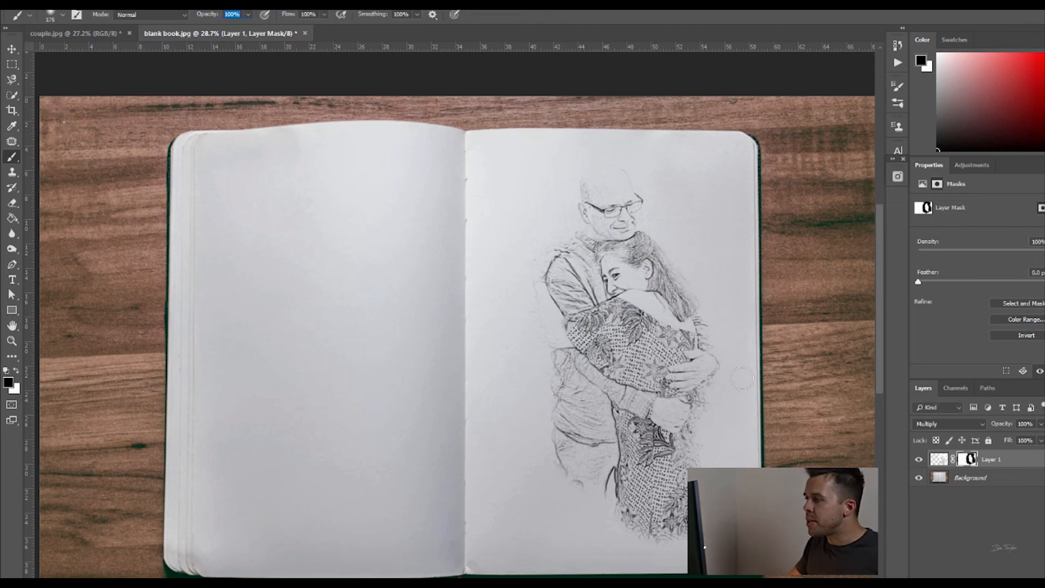
{"action": "scroll", "coordinate": [598, 363], "scroll_direction": "down", "scroll_amount": 3}
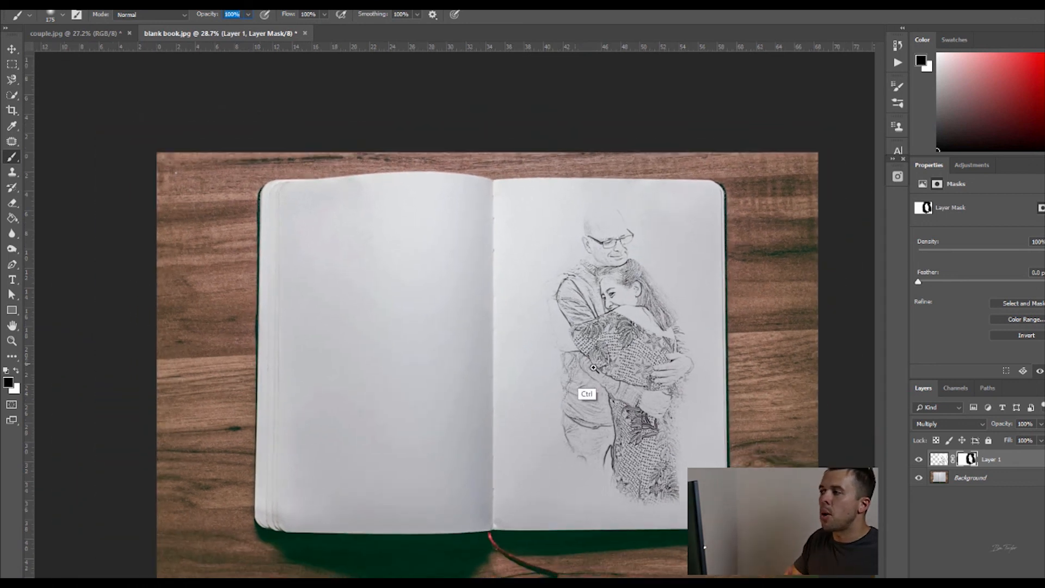